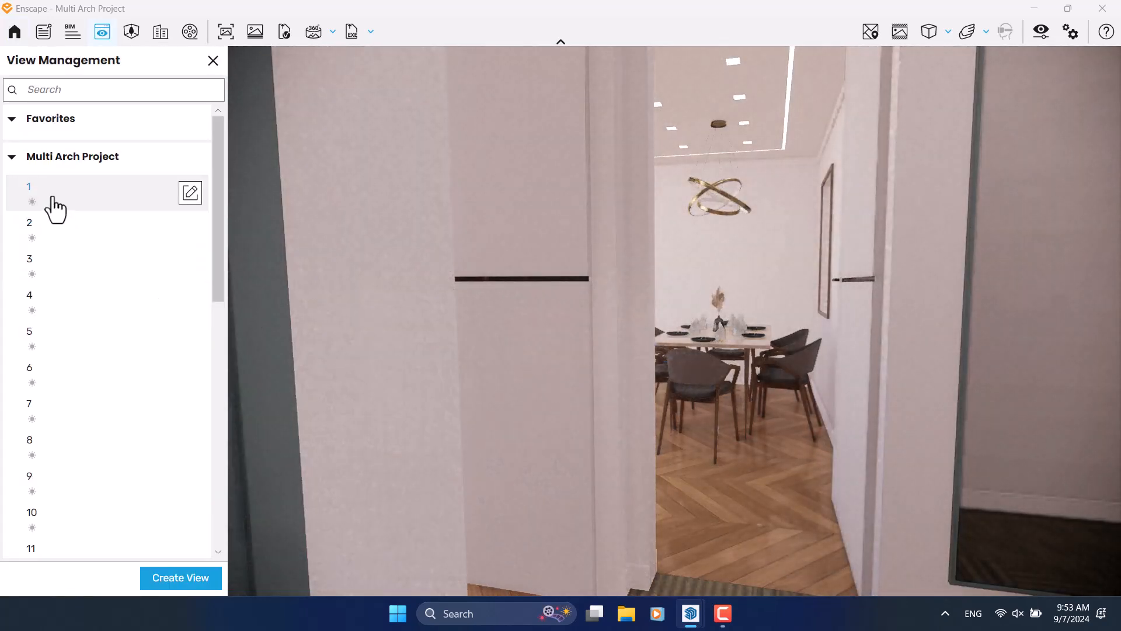
Switch to saved view 2, close the view management list and turn on the safe frame.
click(49, 222)
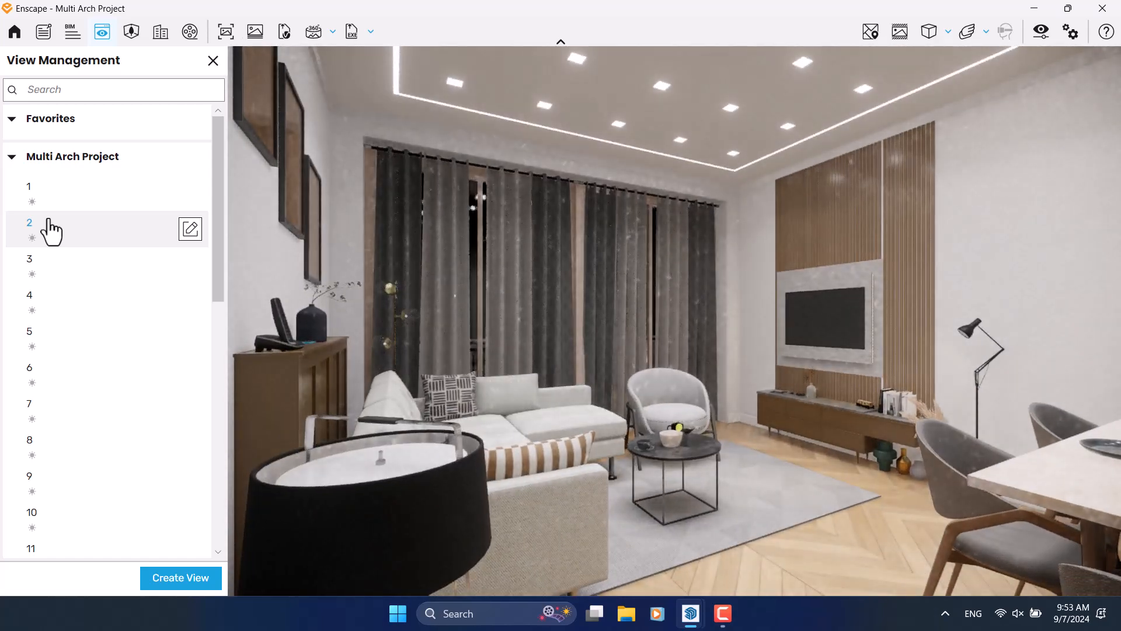
click(213, 61)
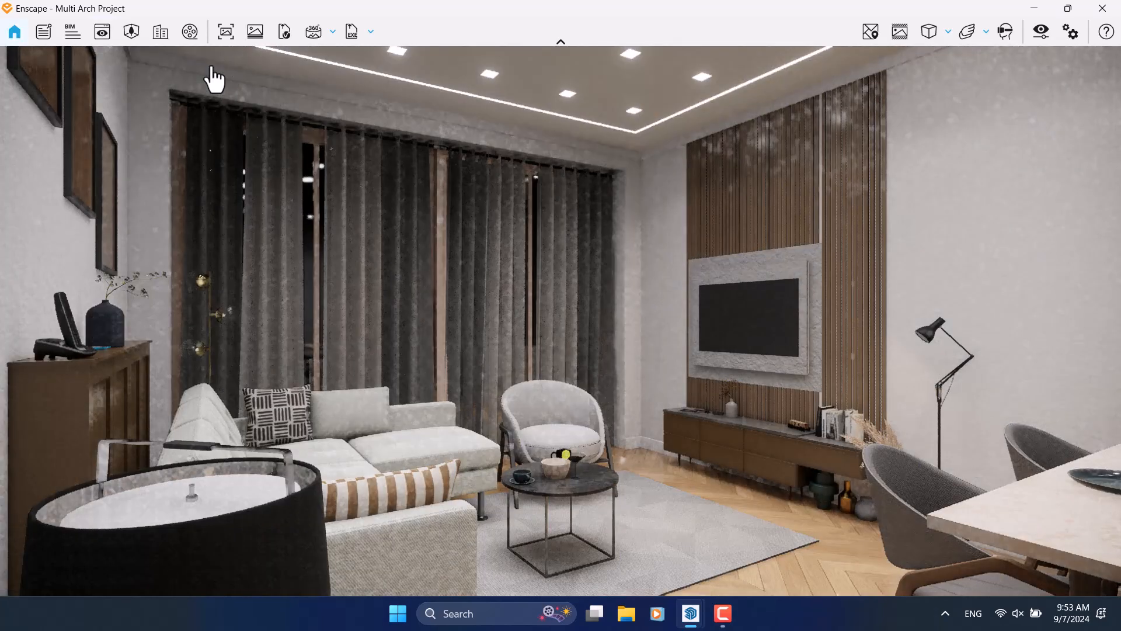
key(XF86MonBrightnessUp)
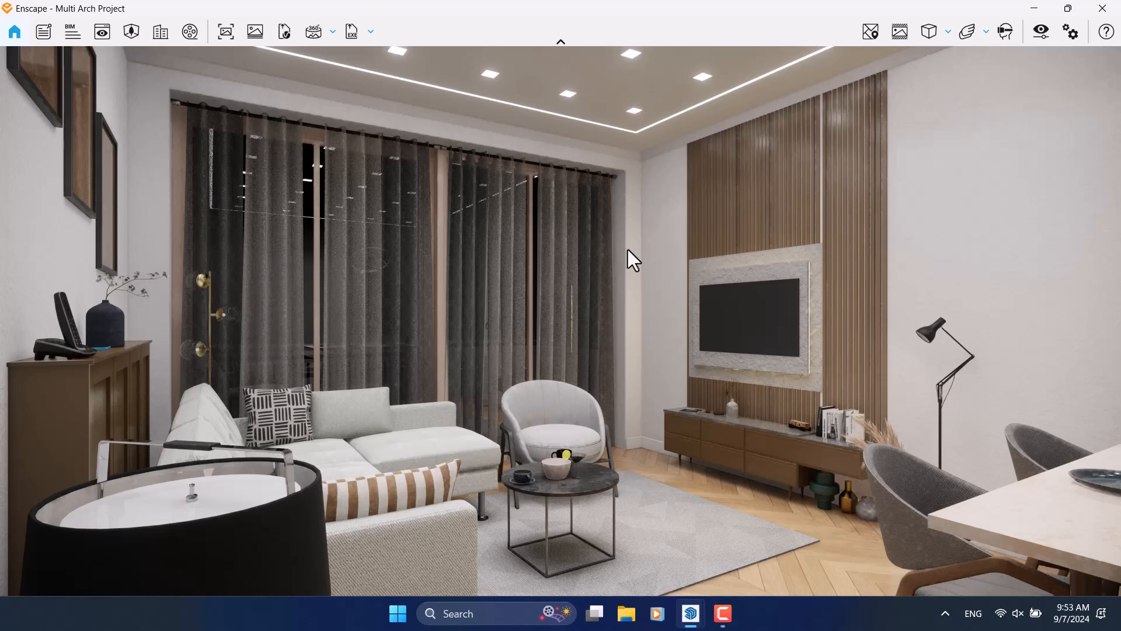
click(895, 41)
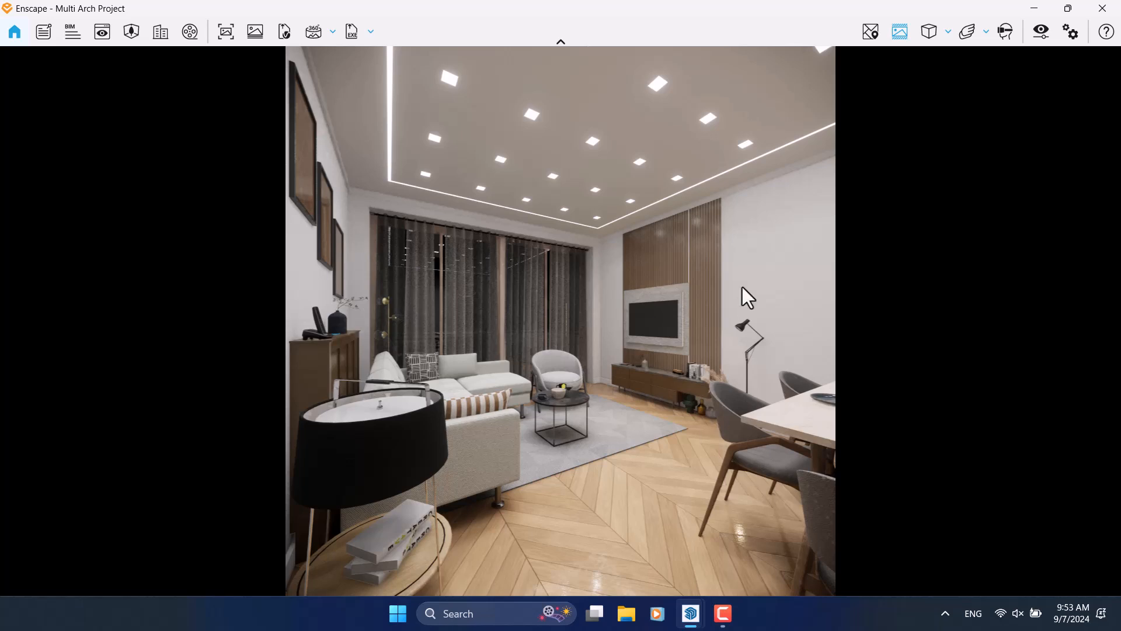
Open the visual settings and set the output resolution to Full HD.
click(1042, 31)
click(579, 74)
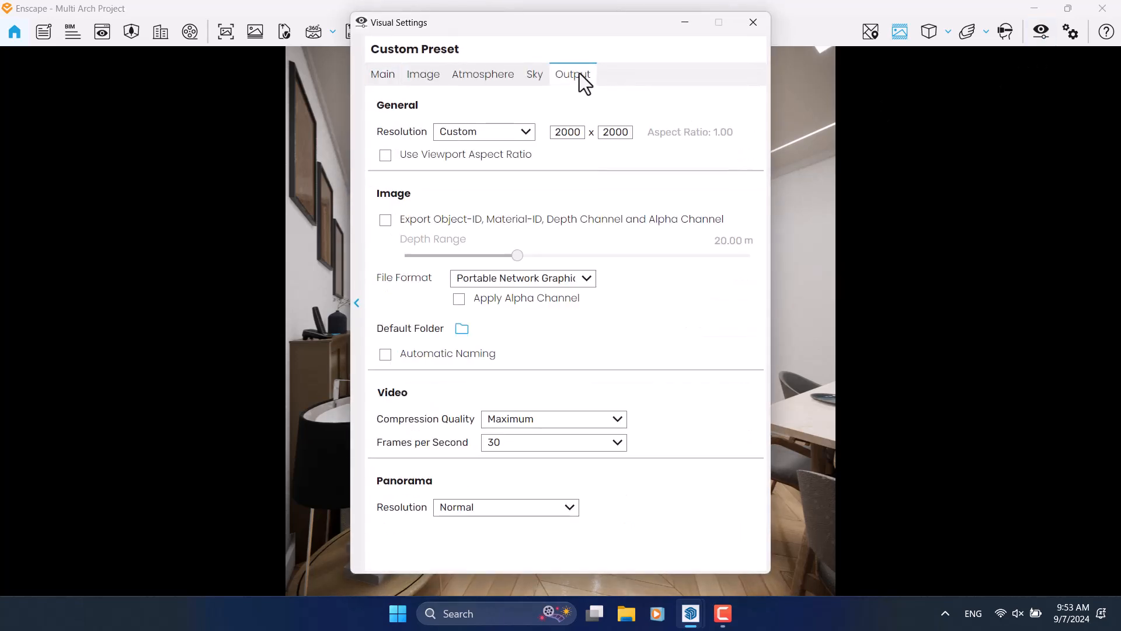
click(496, 125)
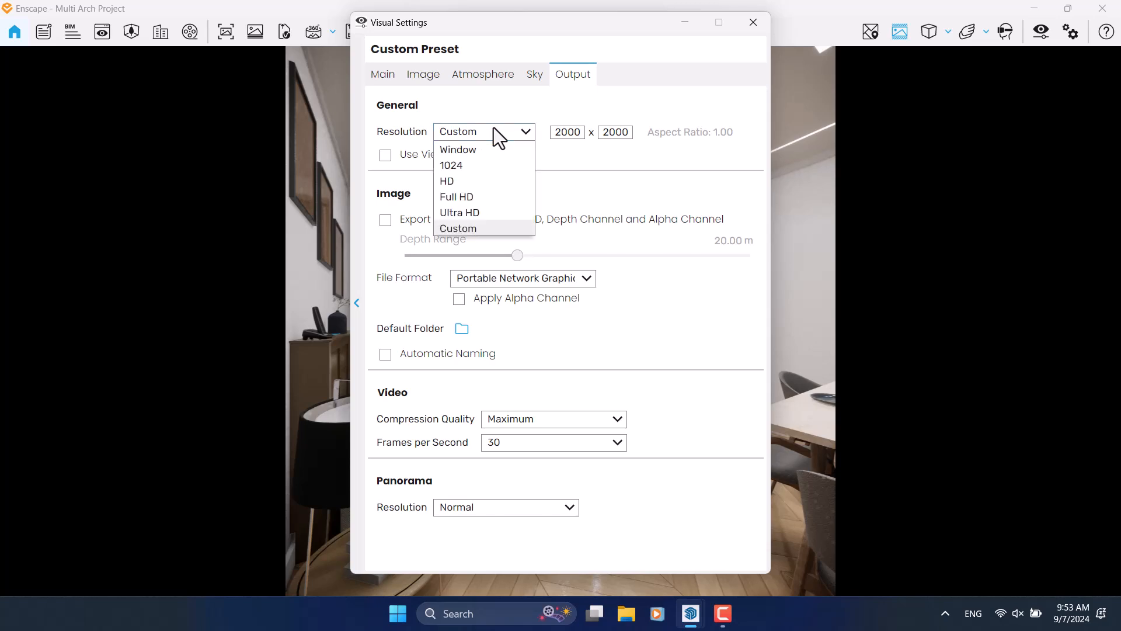
click(489, 205)
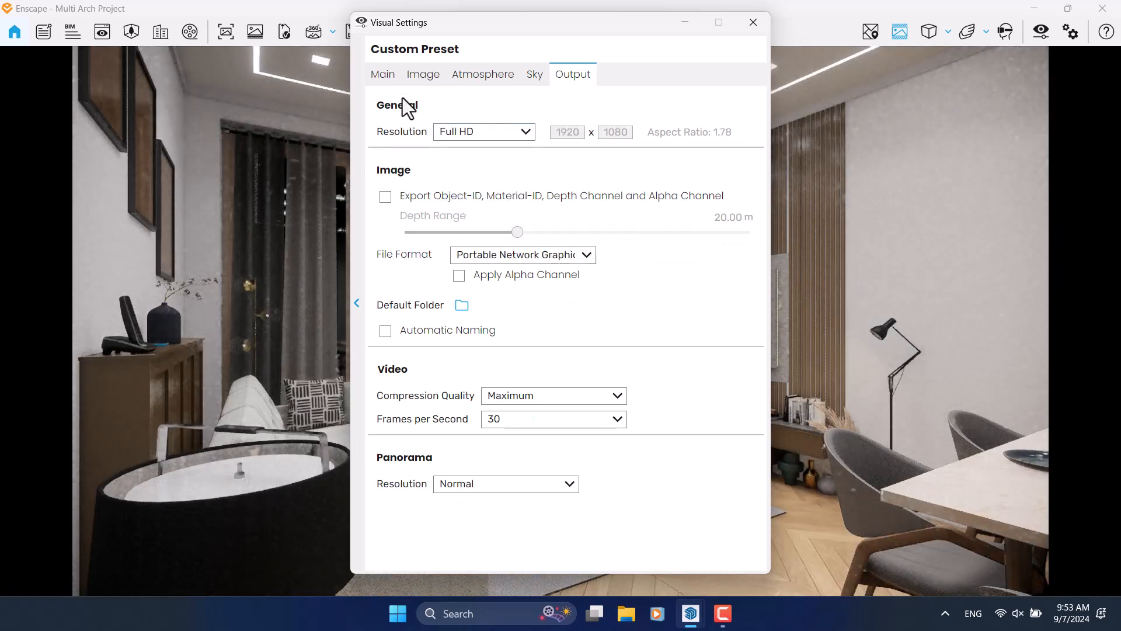
Set the camera's horizontal field of view to 91° and the exposure to 59%.
click(397, 79)
drag(587, 30, 897, 31)
mouse_move(919, 339)
mouse_down()
mouse_move(890, 344)
mouse_move(920, 345)
mouse_up()
click(1015, 326)
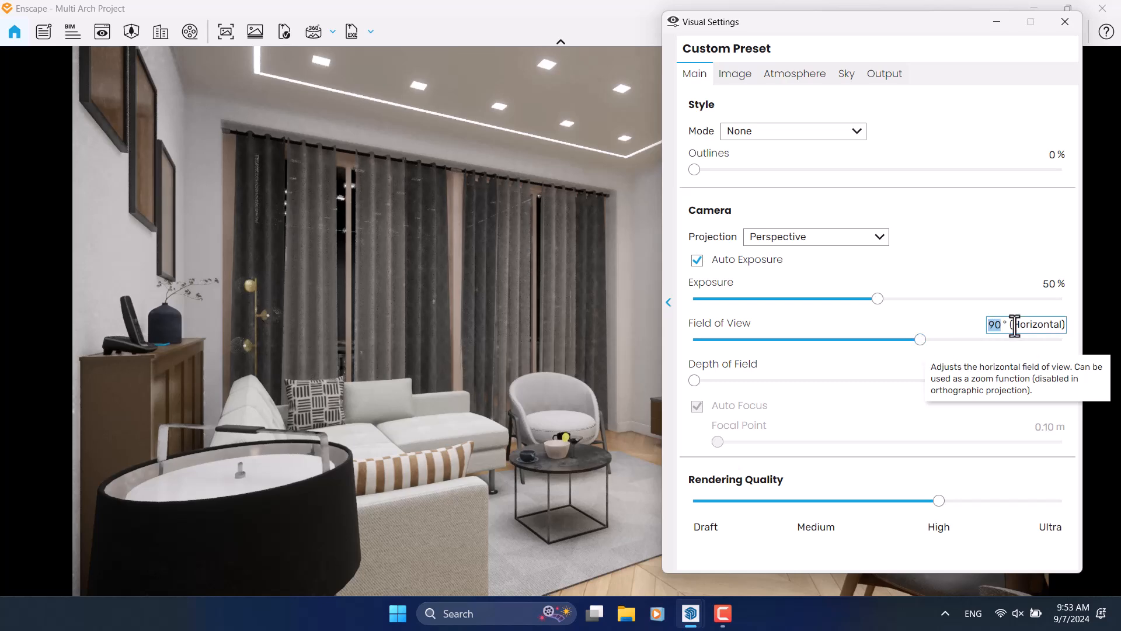
text(91)
key(Return)
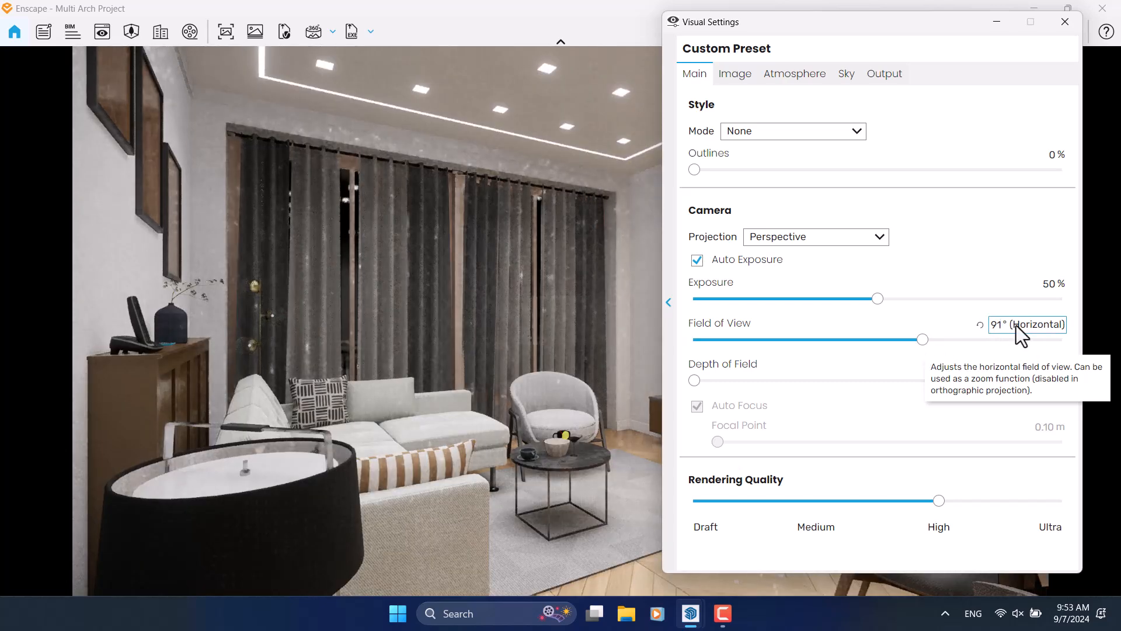
click(1048, 284)
text(59)
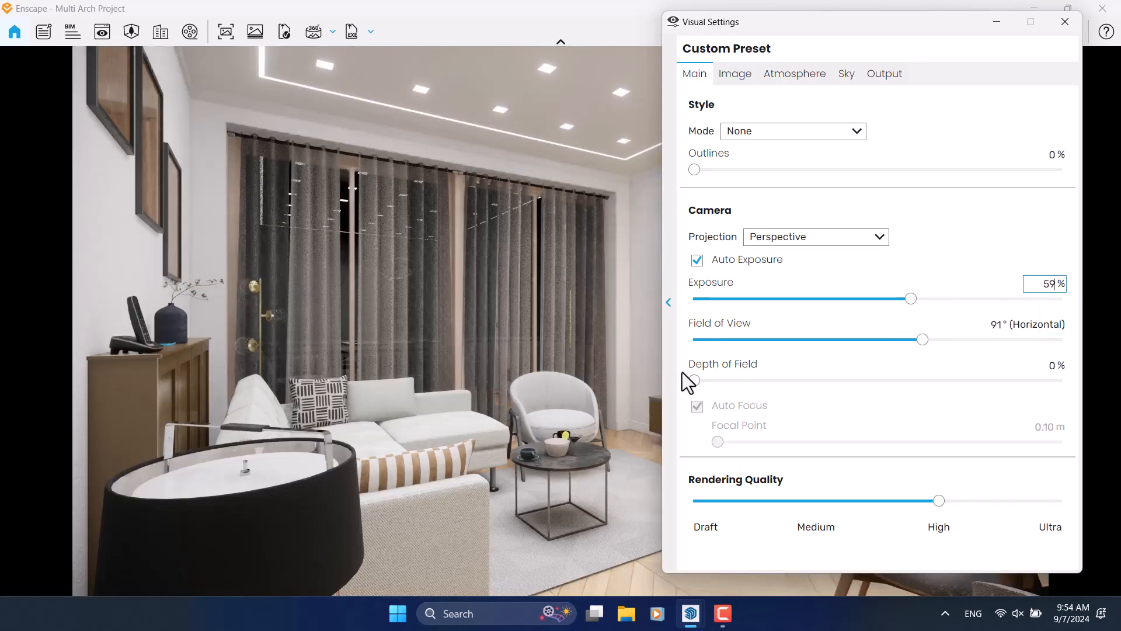
Raise the depth of field to 17% and, with auto focus disabled, set the focal point to 2.84 m.
drag(693, 383, 761, 386)
click(698, 407)
mouse_move(875, 445)
mouse_down()
mouse_move(818, 447)
mouse_move(904, 447)
mouse_move(885, 443)
mouse_up()
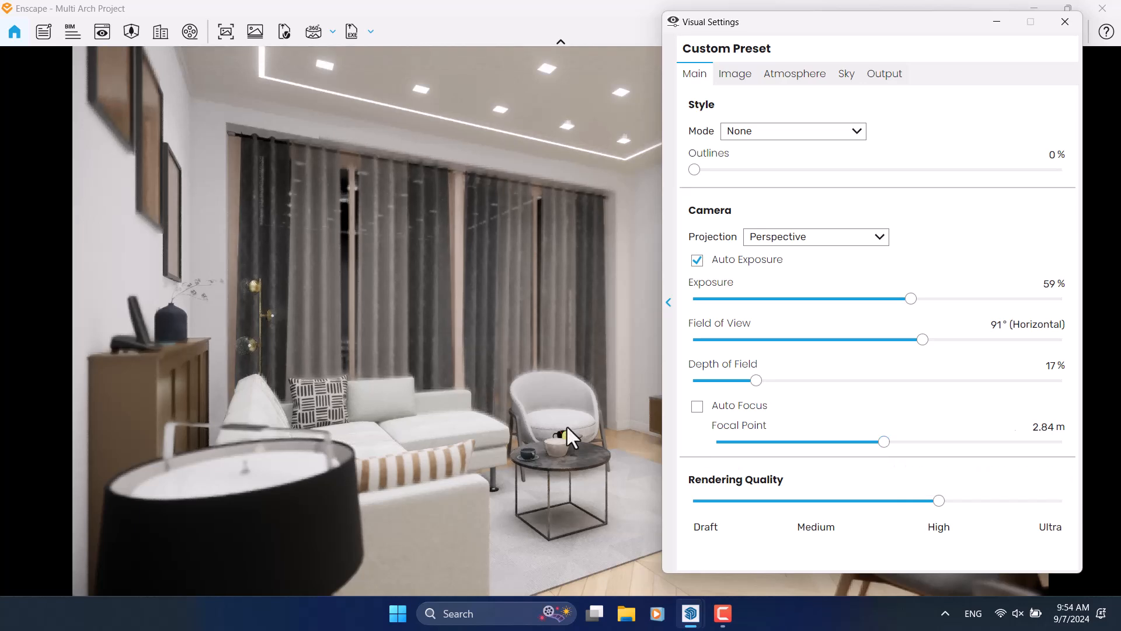
click(1037, 427)
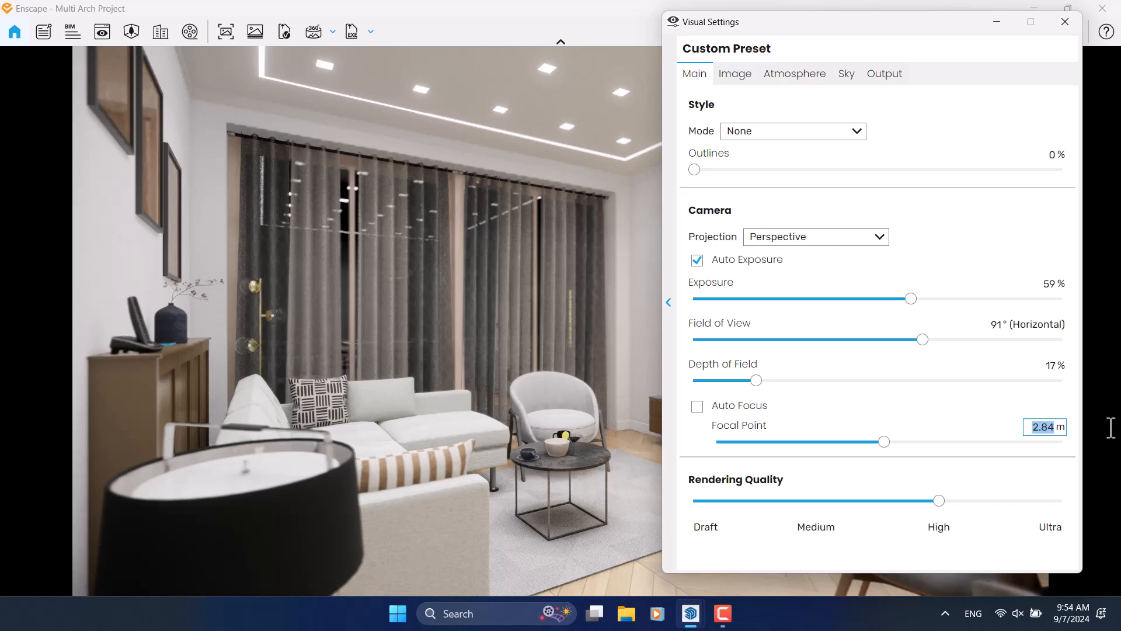
text(2.84)
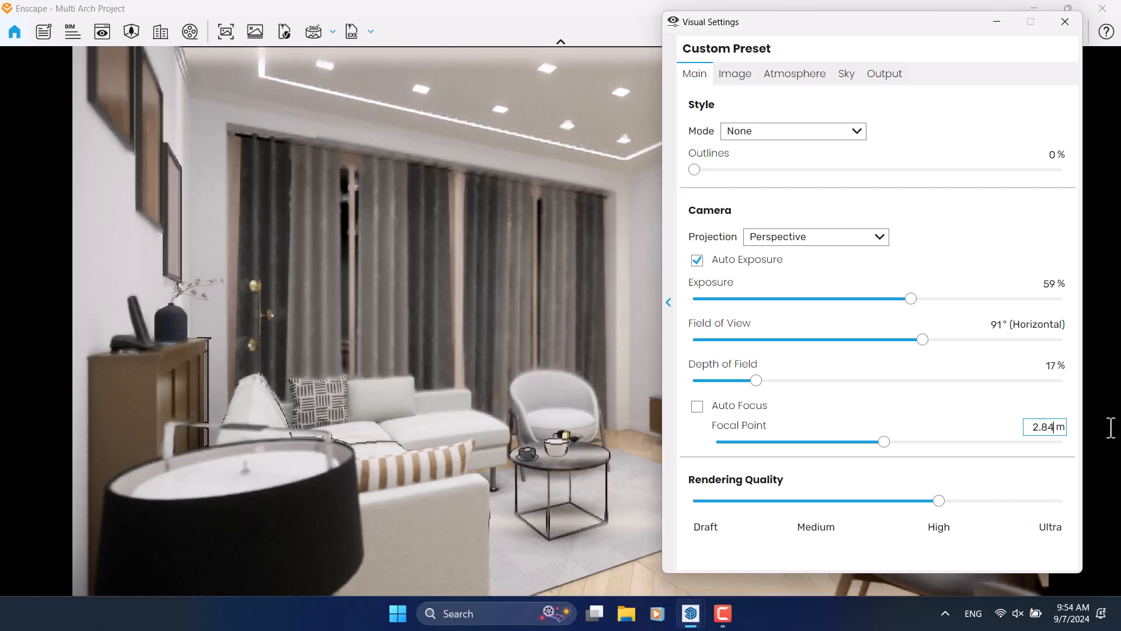
Set the depth of field to 9% and raise the rendering quality to Ultra.
click(1043, 366)
text(9)
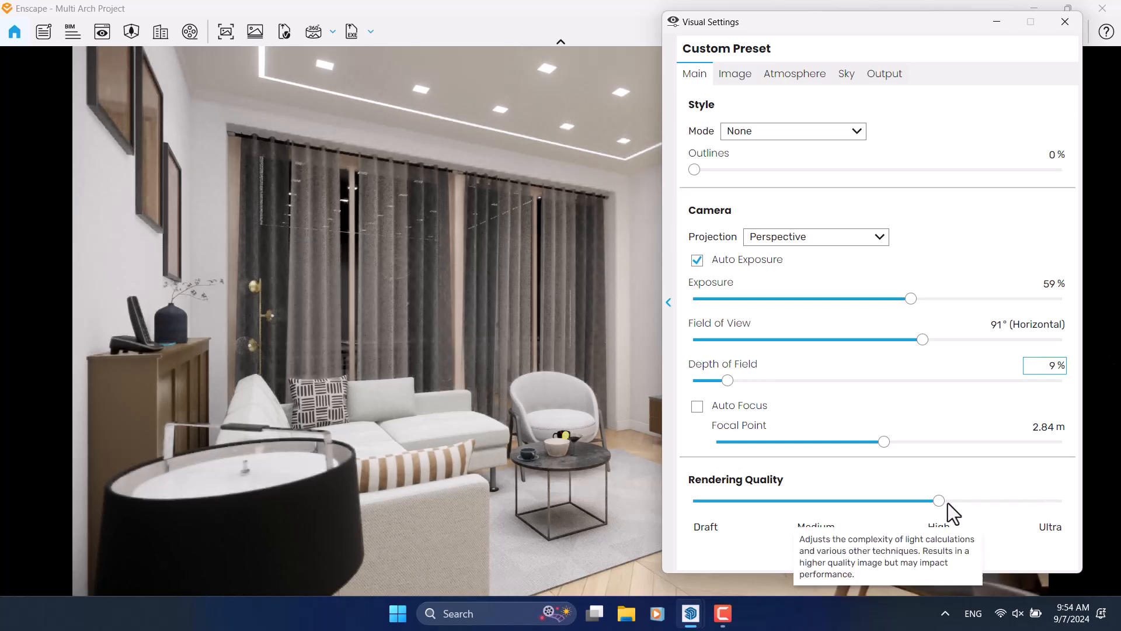
drag(940, 501, 1074, 504)
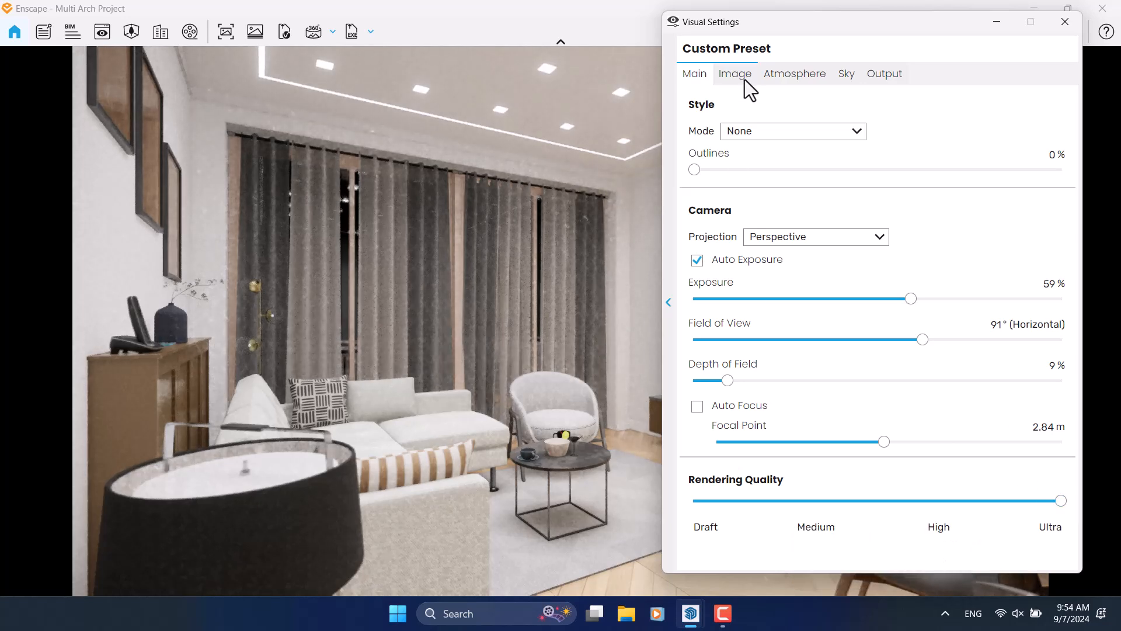
Set the image's color temperature to 4,600 K and its saturation to 137%.
click(741, 76)
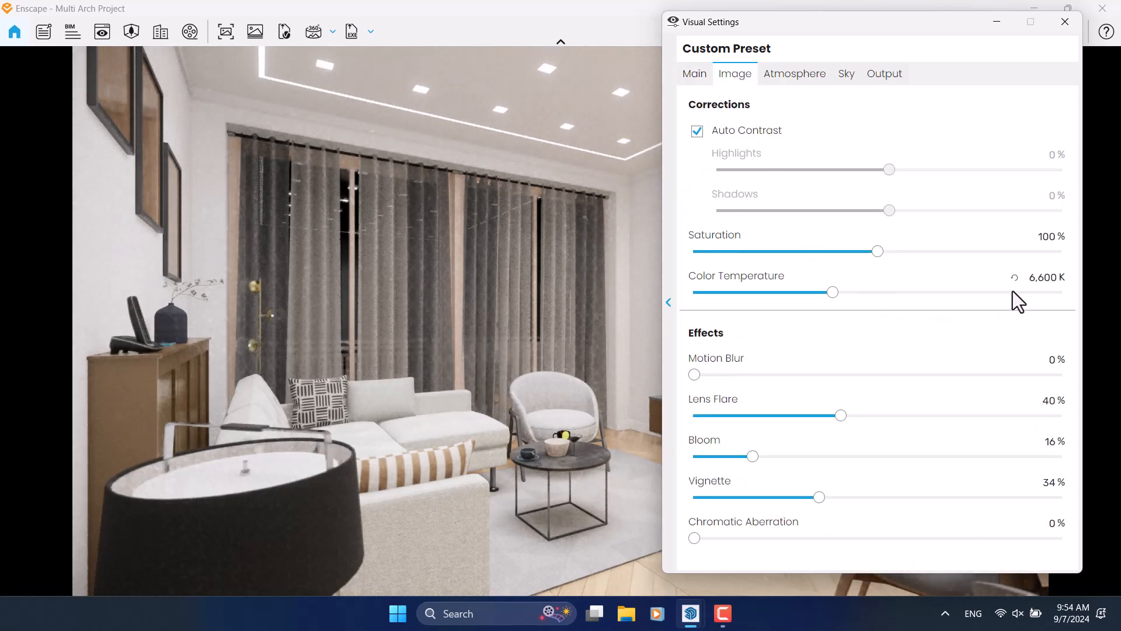
drag(832, 292, 777, 293)
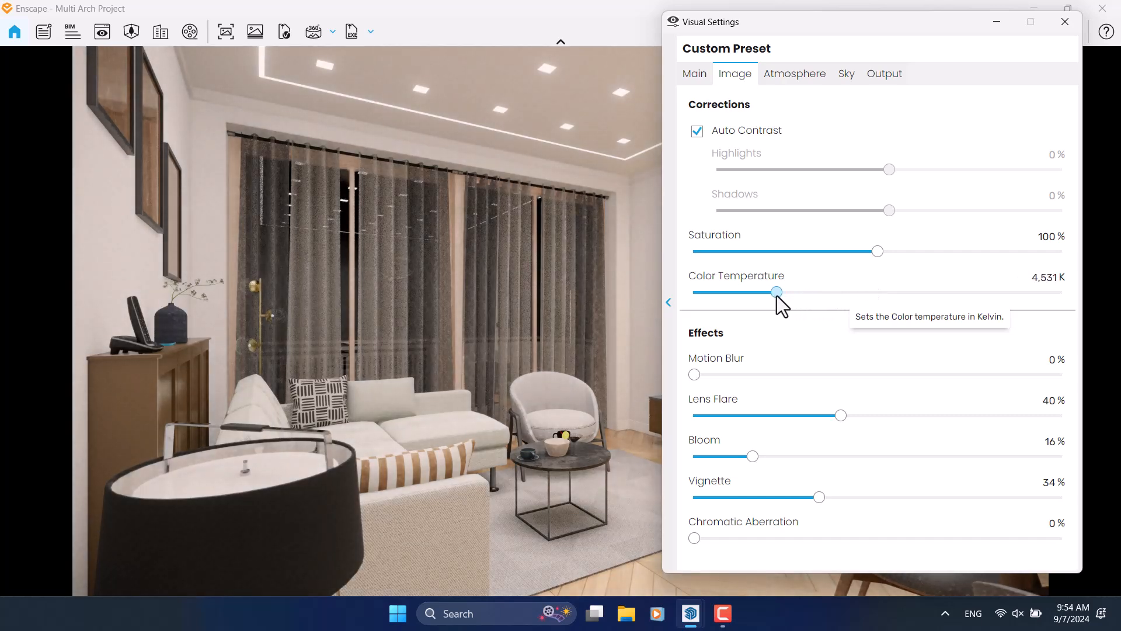
click(1046, 277)
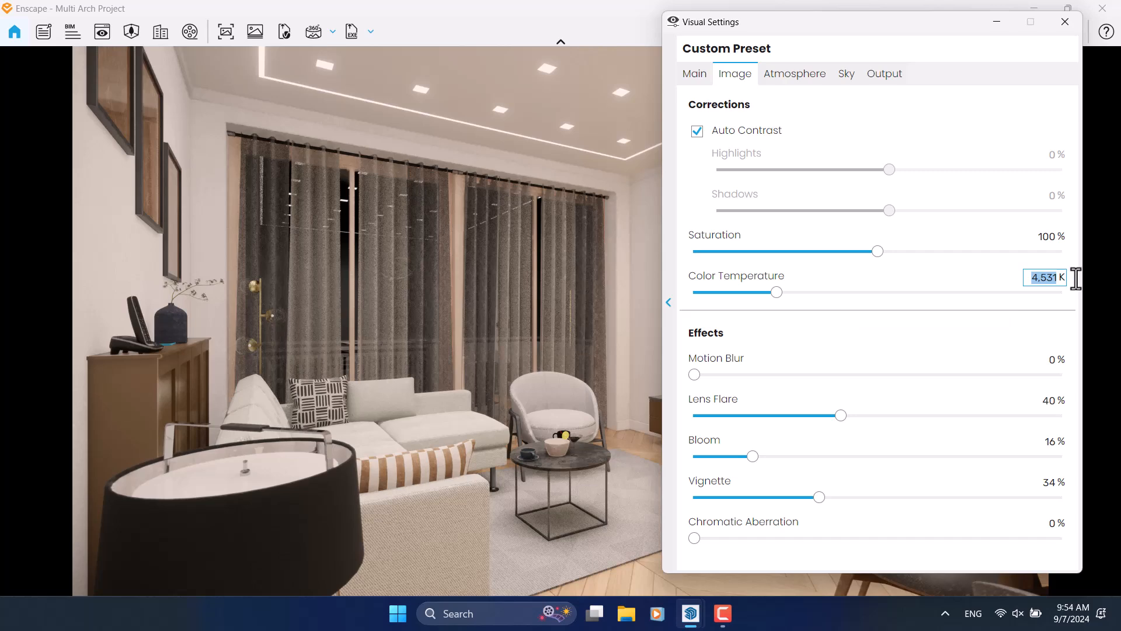
text(4600)
click(1046, 236)
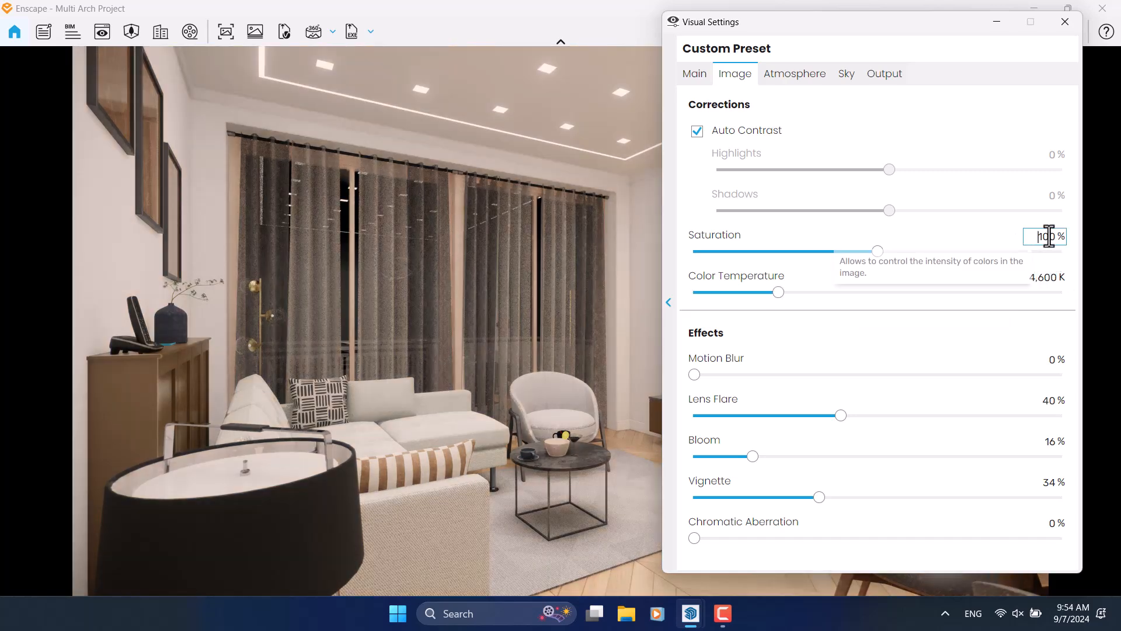
text(137)
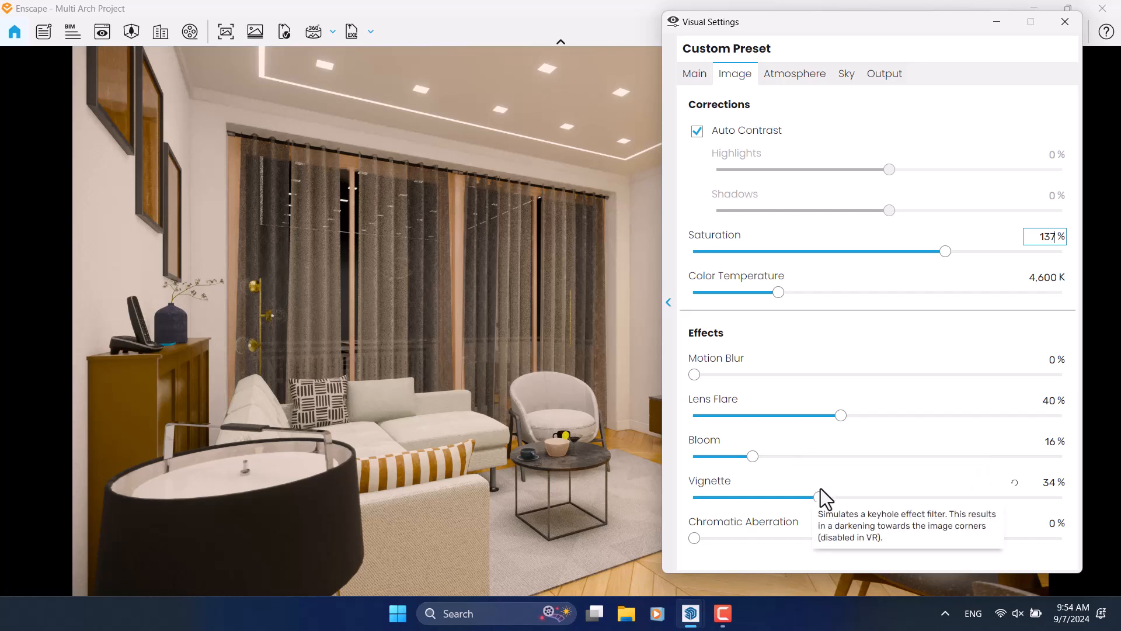
Set the vignette effect to 57%.
drag(821, 496, 948, 494)
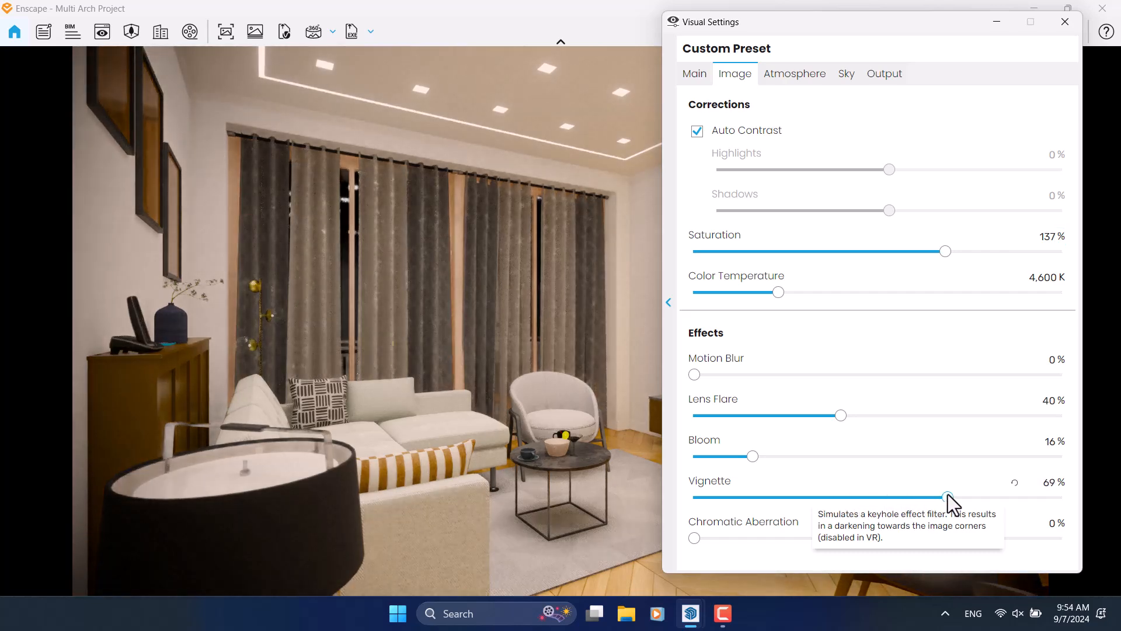
click(1051, 482)
double_click(1051, 482)
text(57)
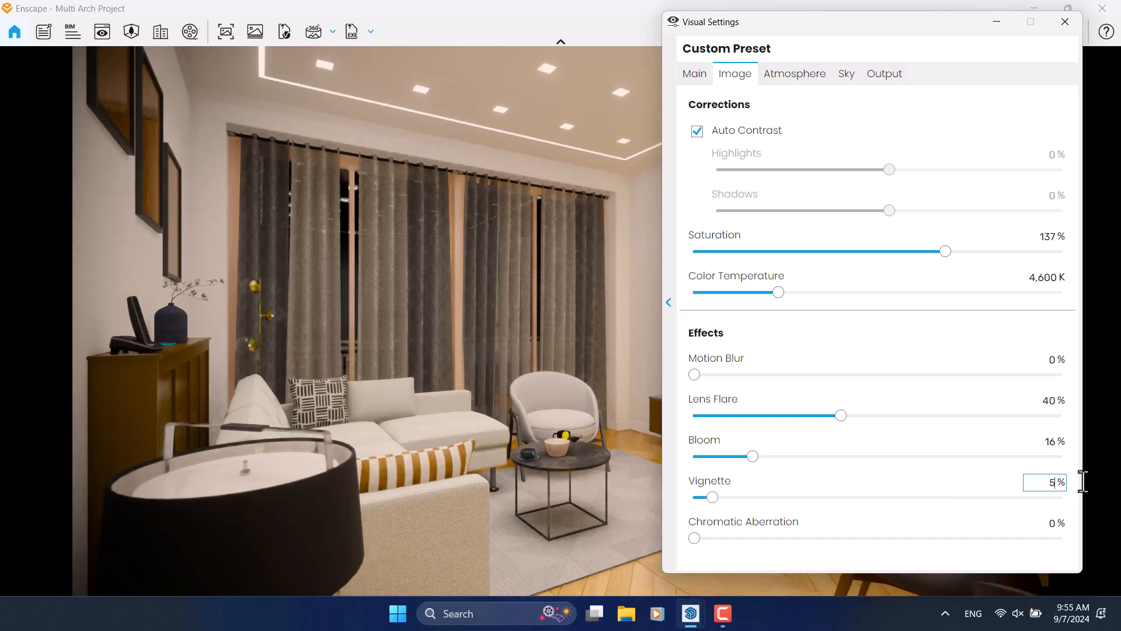
Review the artificial light brightness in the atmosphere settings, then close the visual settings.
click(804, 78)
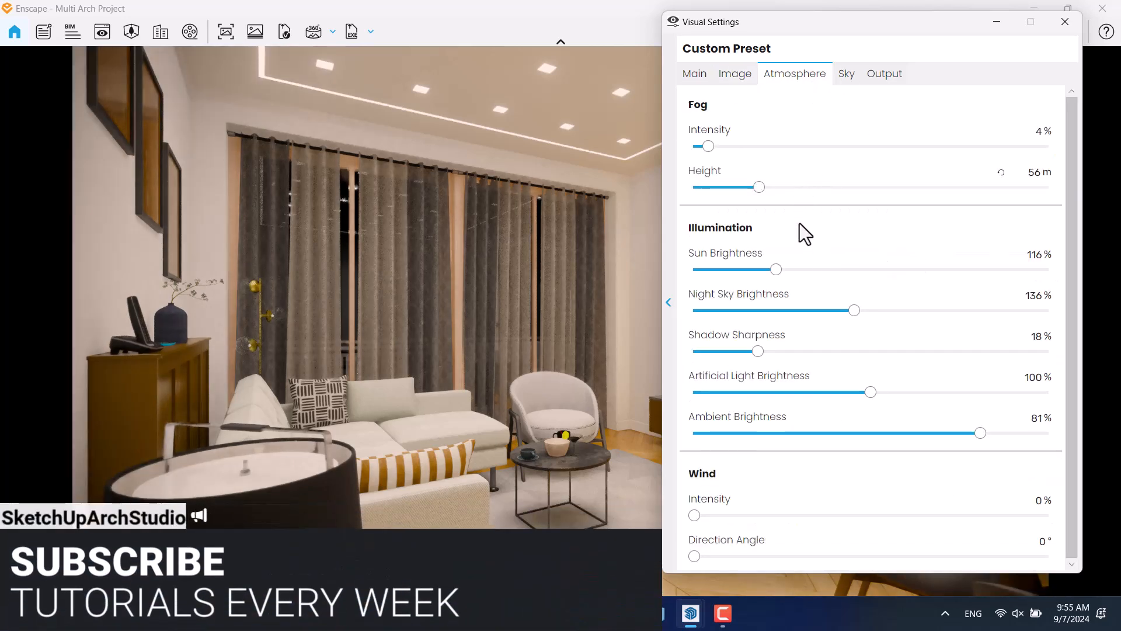
mouse_move(790, 375)
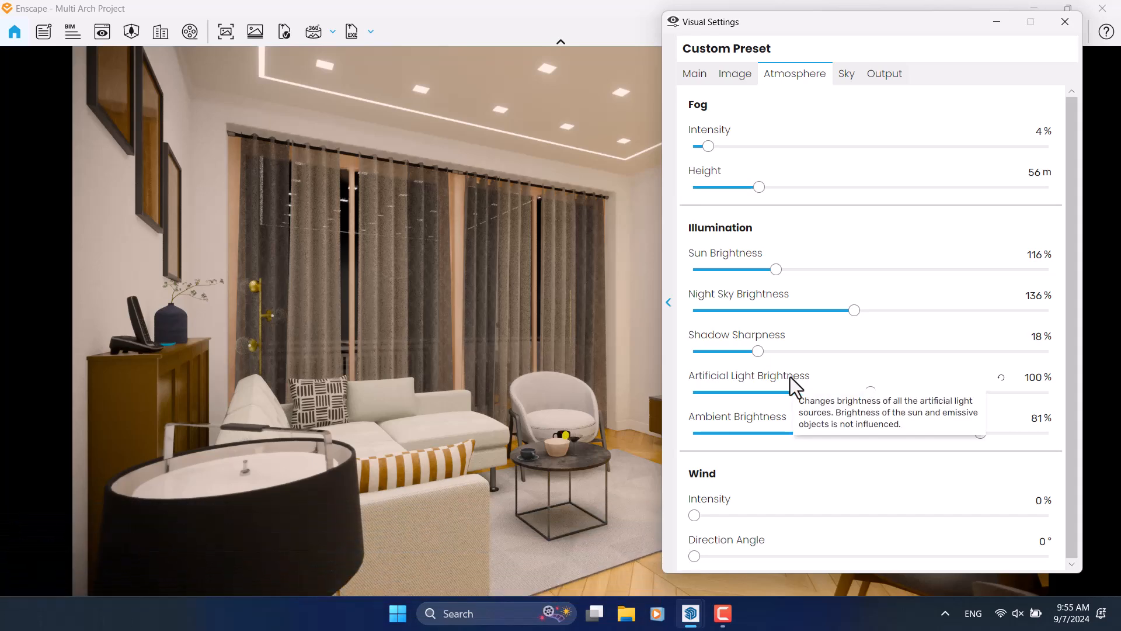
click(1065, 21)
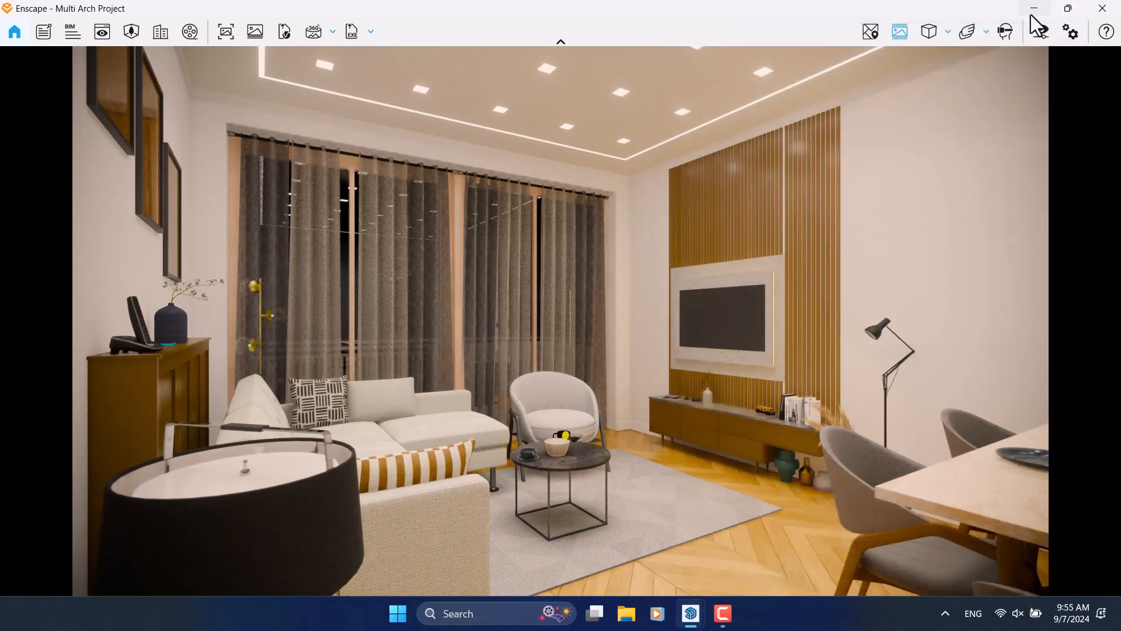
Switch to the SketchUp model and examine the light source placed under a square ceiling spotlight.
click(1033, 12)
scroll(605, 109, up, 5)
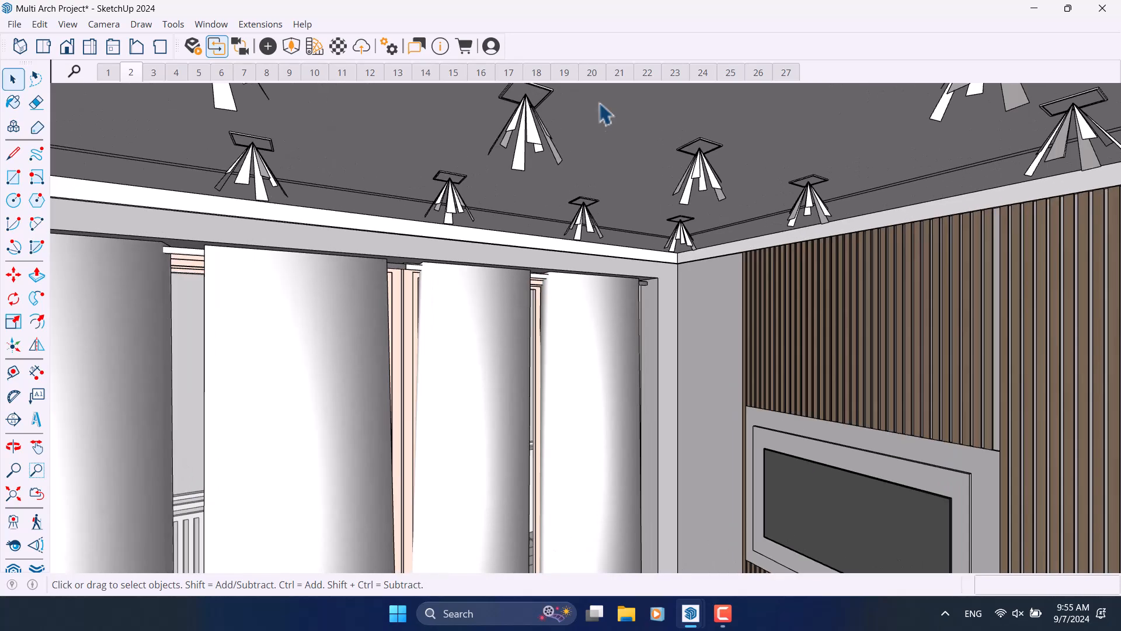
mouse_move(593, 157)
middle_down()
mouse_move(618, 240)
mouse_move(584, 217)
middle_up()
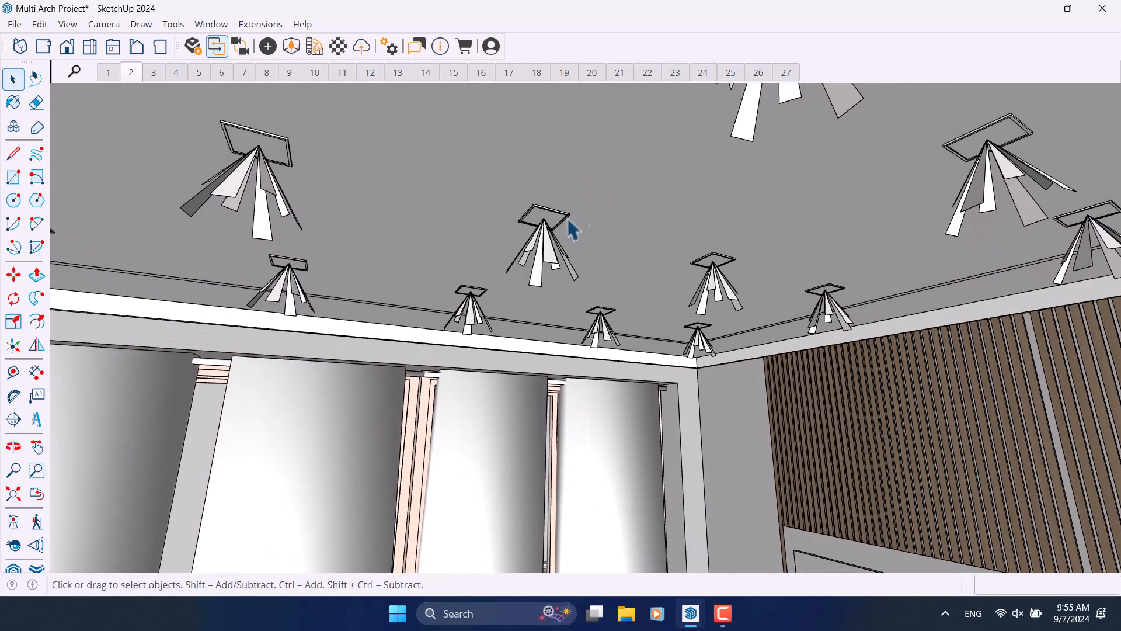
scroll(584, 218, up, 3)
click(546, 257)
middle_drag(546, 257, 616, 227)
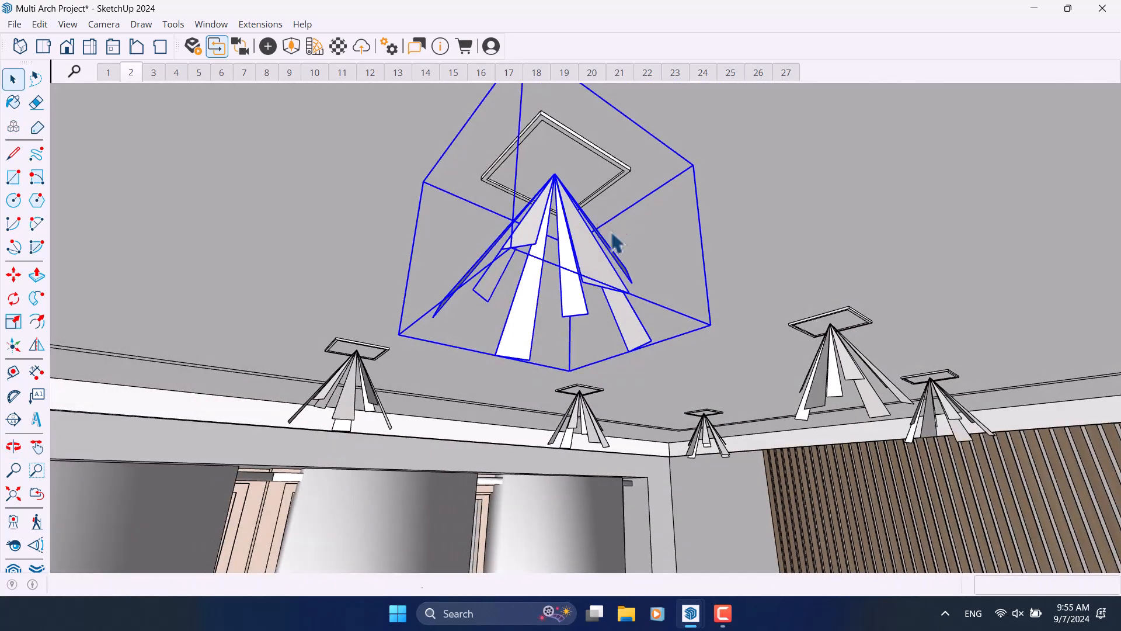
shift+click(590, 250)
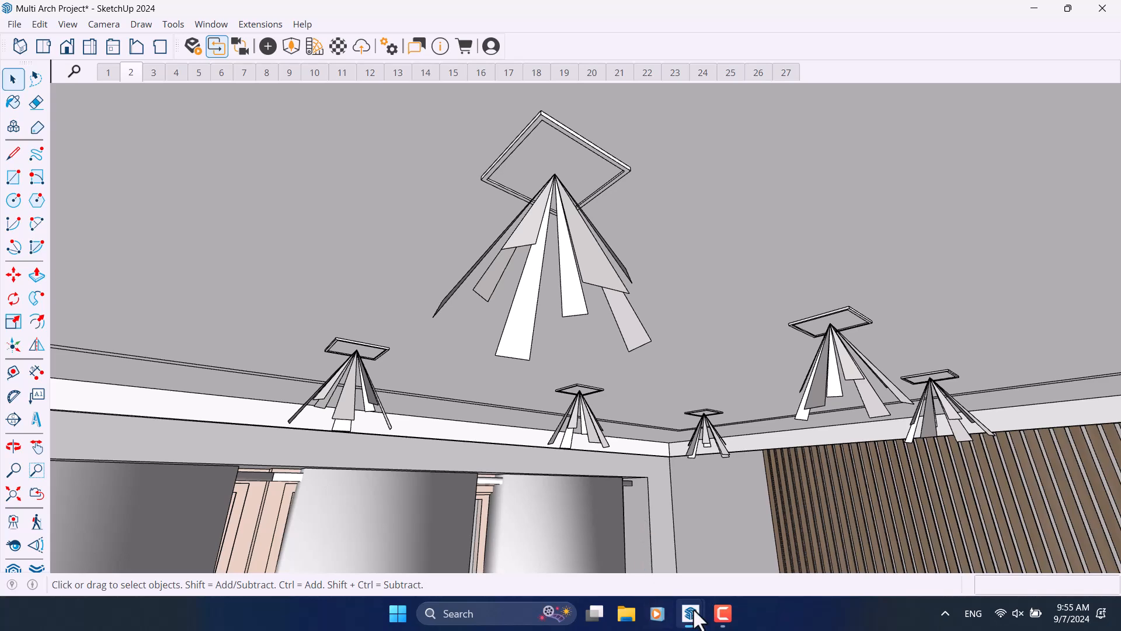
Return to Enscape and set the artificial light brightness in the atmosphere settings to 119%.
mouse_move(692, 614)
click(753, 543)
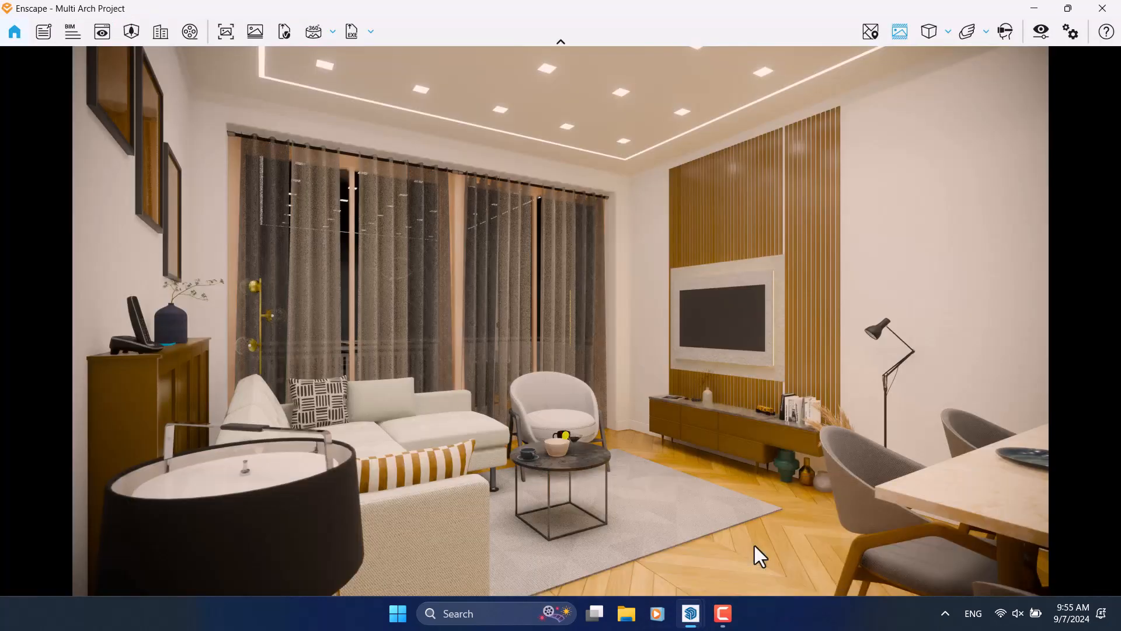
click(1042, 32)
drag(553, 40, 895, 47)
click(843, 82)
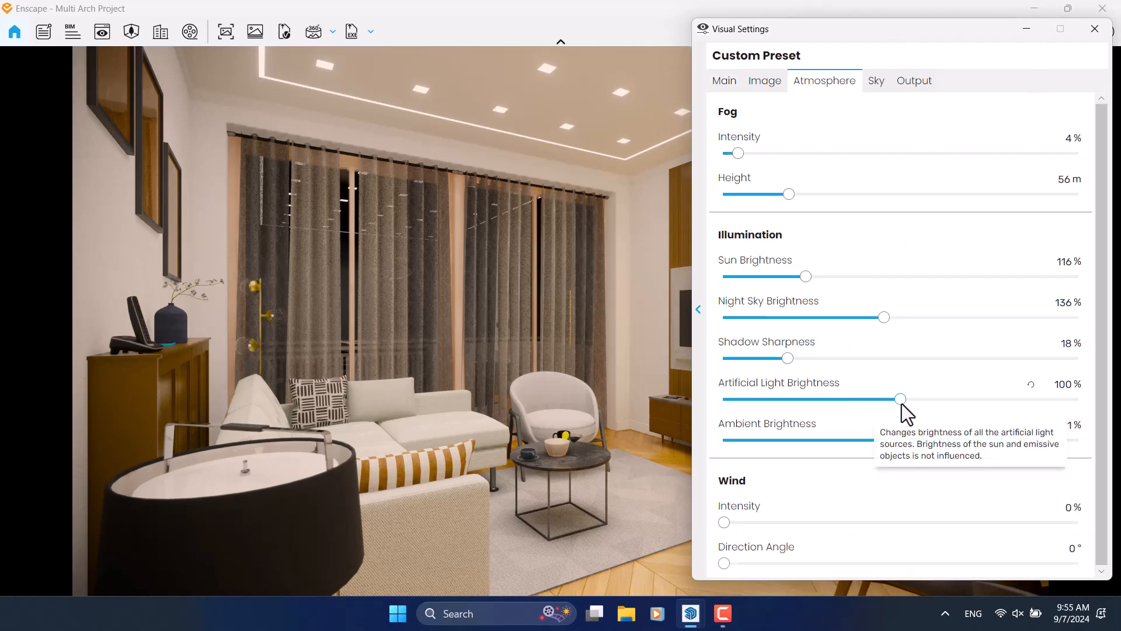
drag(900, 400, 944, 400)
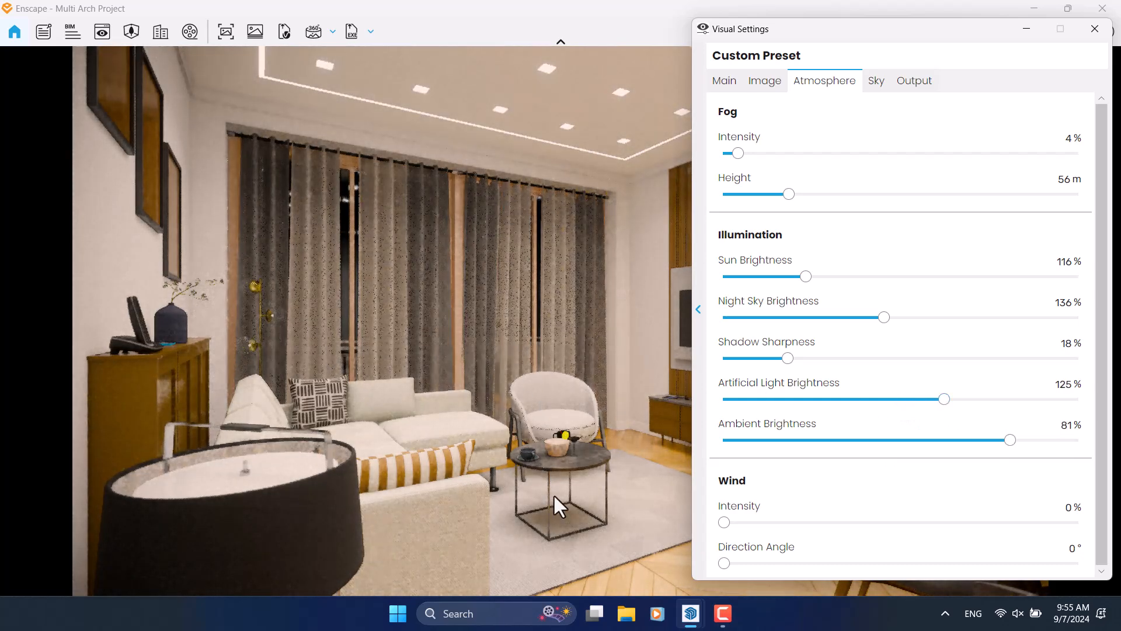
click(1055, 384)
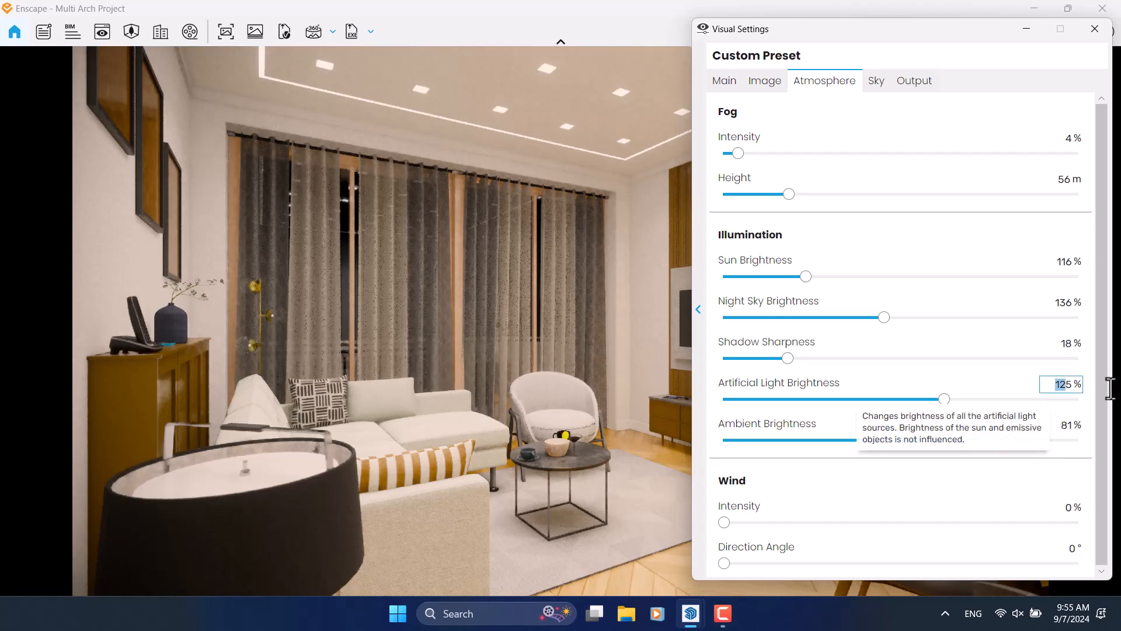
text(119)
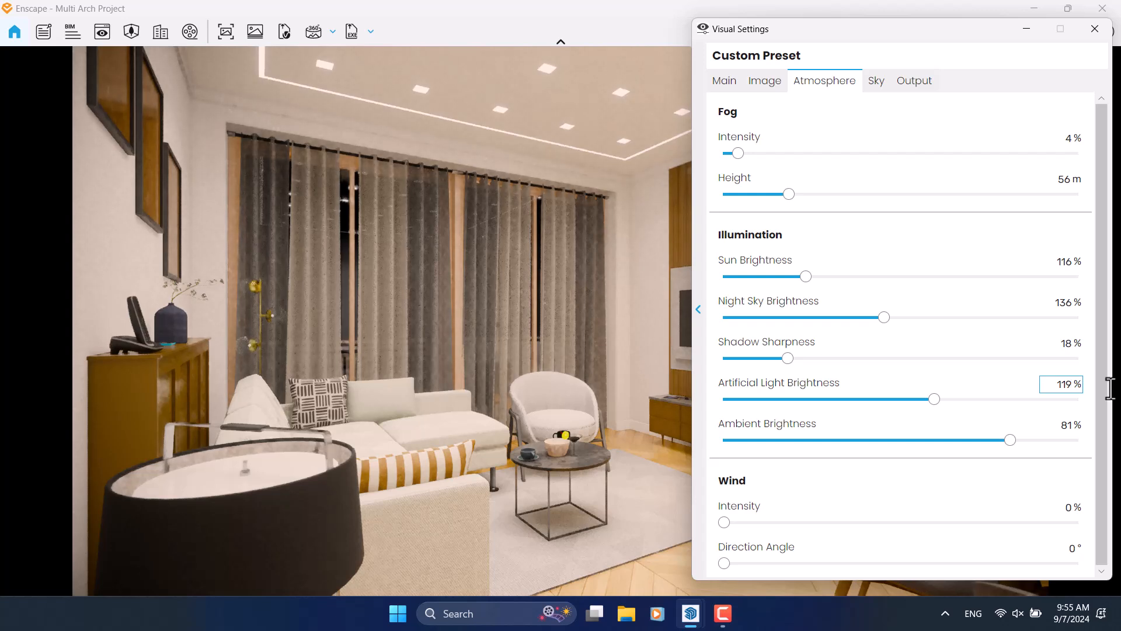
Set the style outlines to 8% in the main visual settings and close the settings window.
click(730, 83)
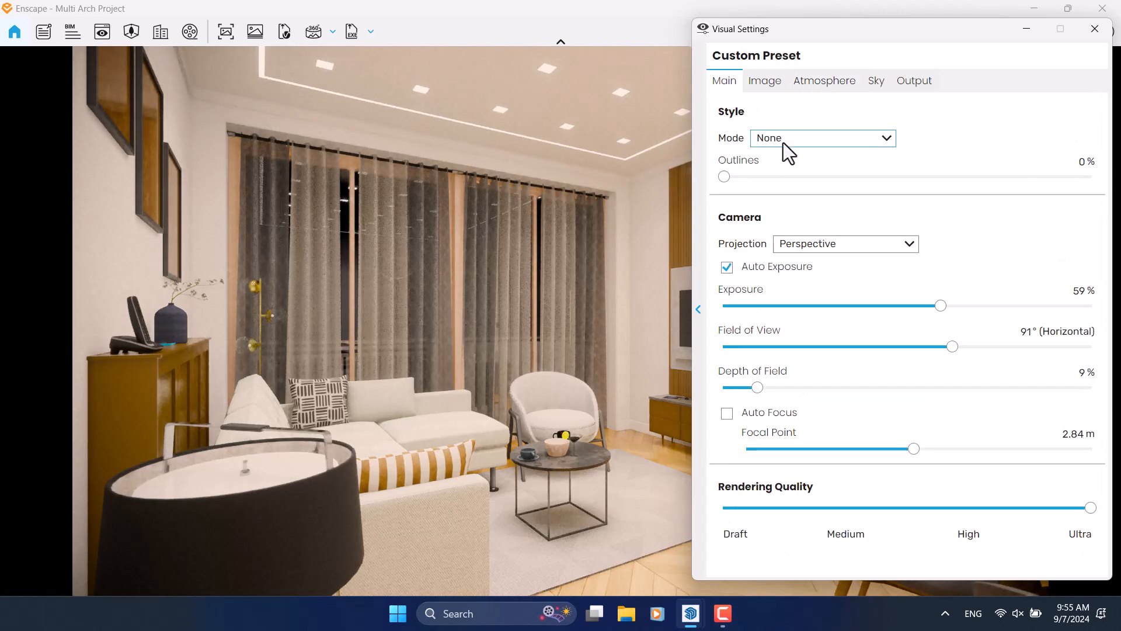
click(1088, 163)
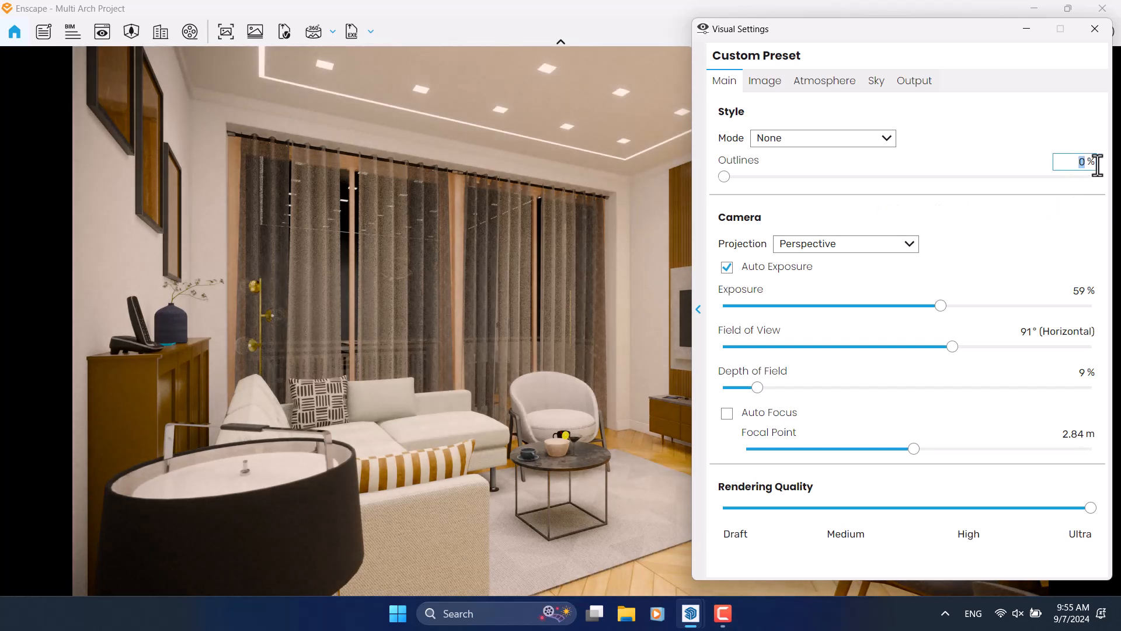
text(8)
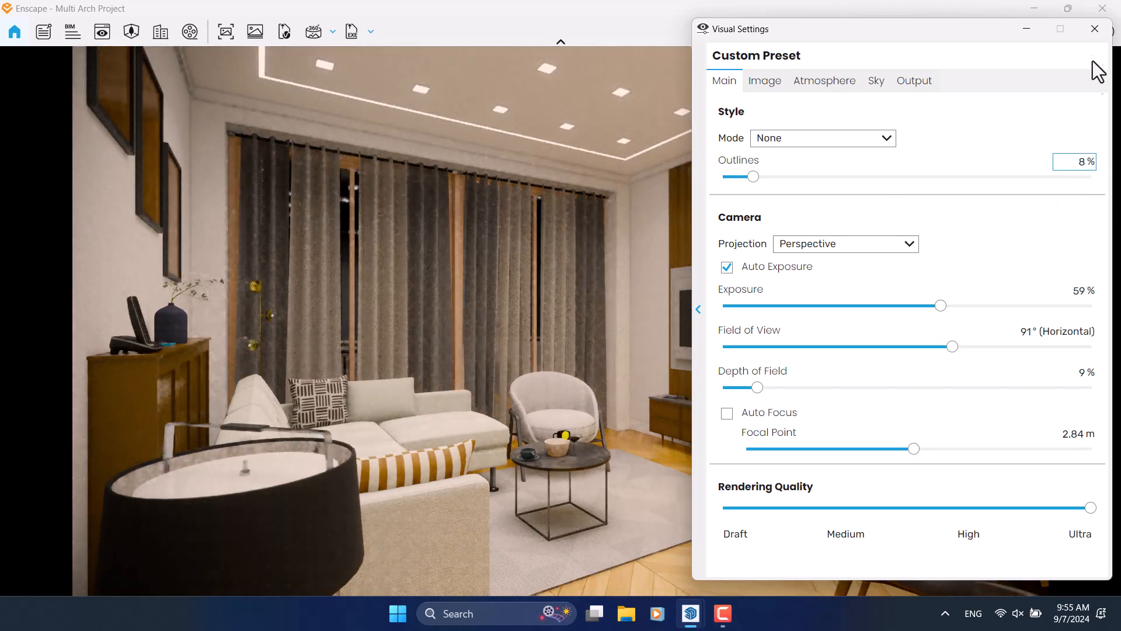
click(1095, 28)
Reload saved view 2 of the Multi Arch Project and close the view list.
key(v)
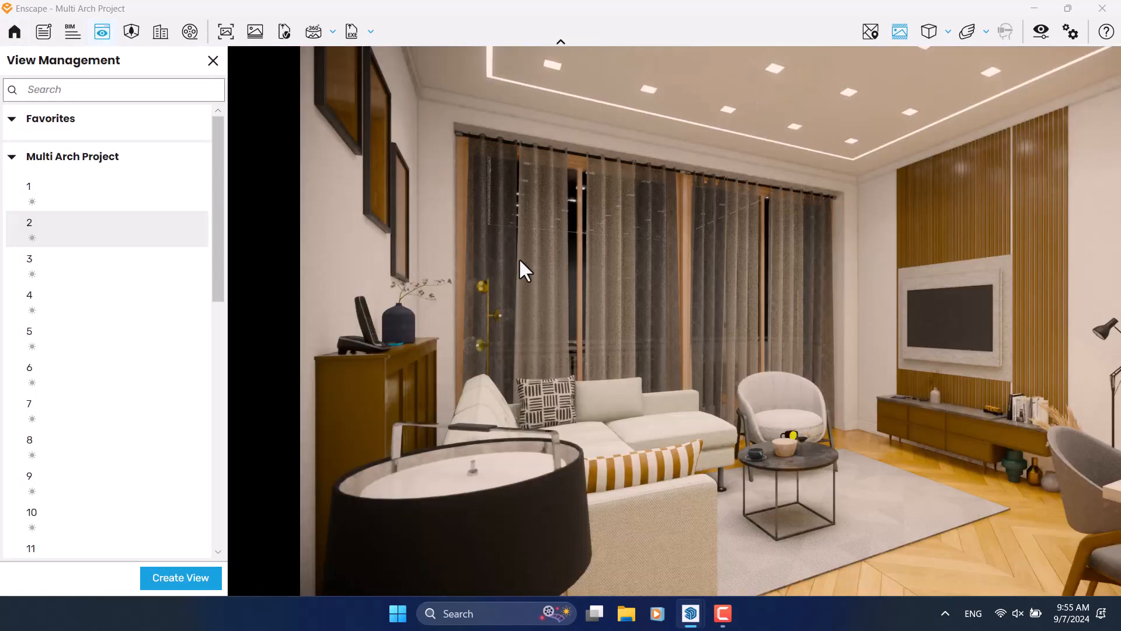
click(64, 219)
click(213, 60)
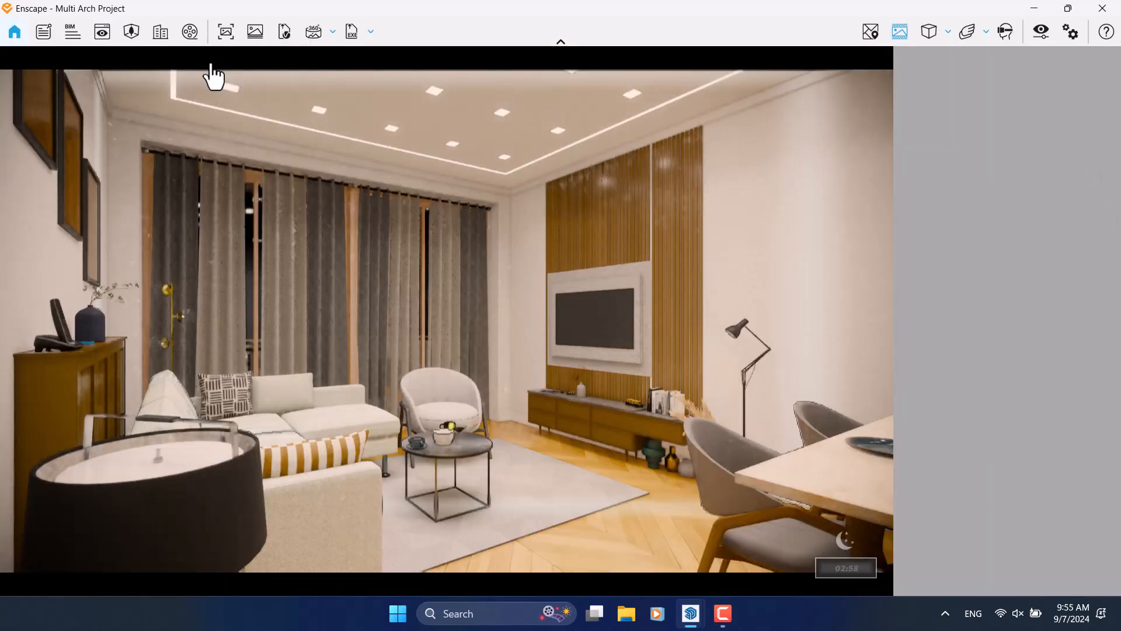
click(221, 35)
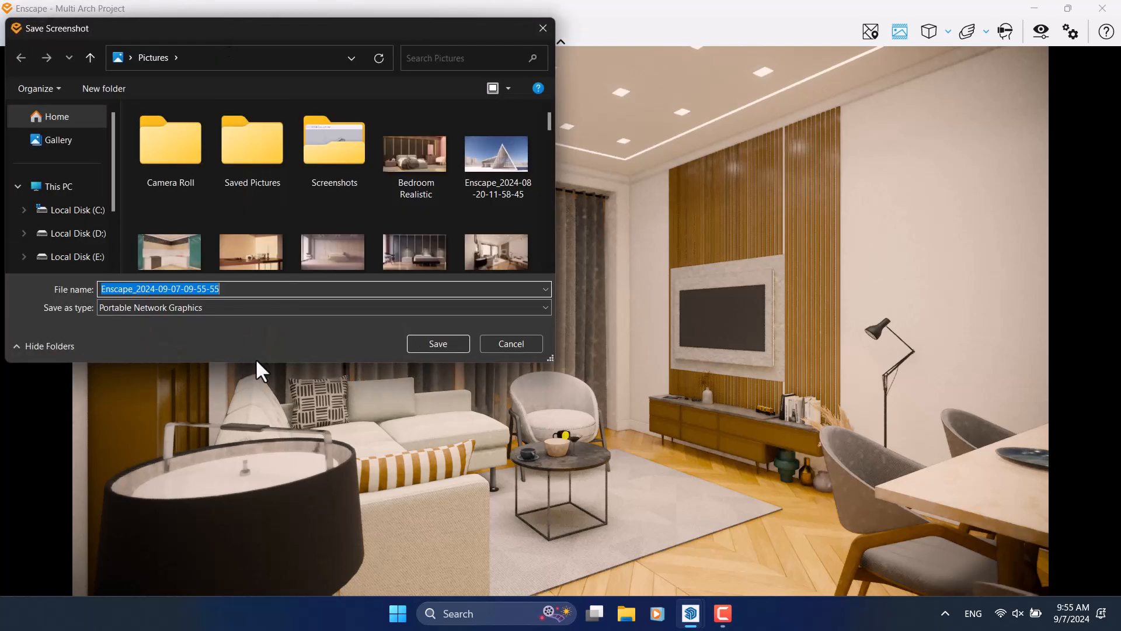
click(730, 620)
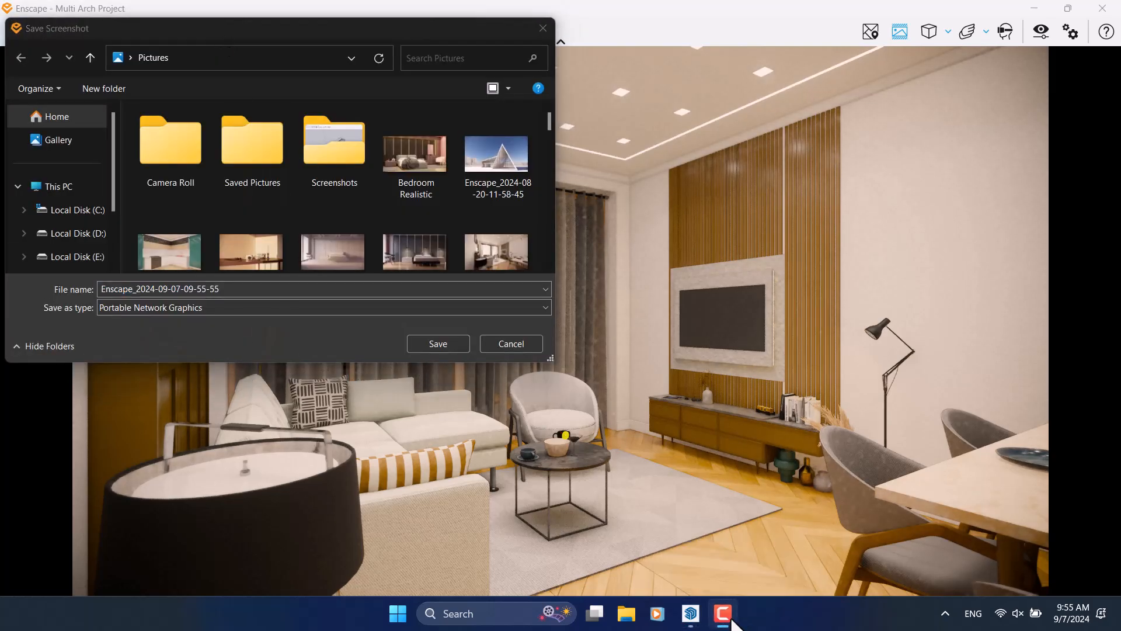
click(544, 28)
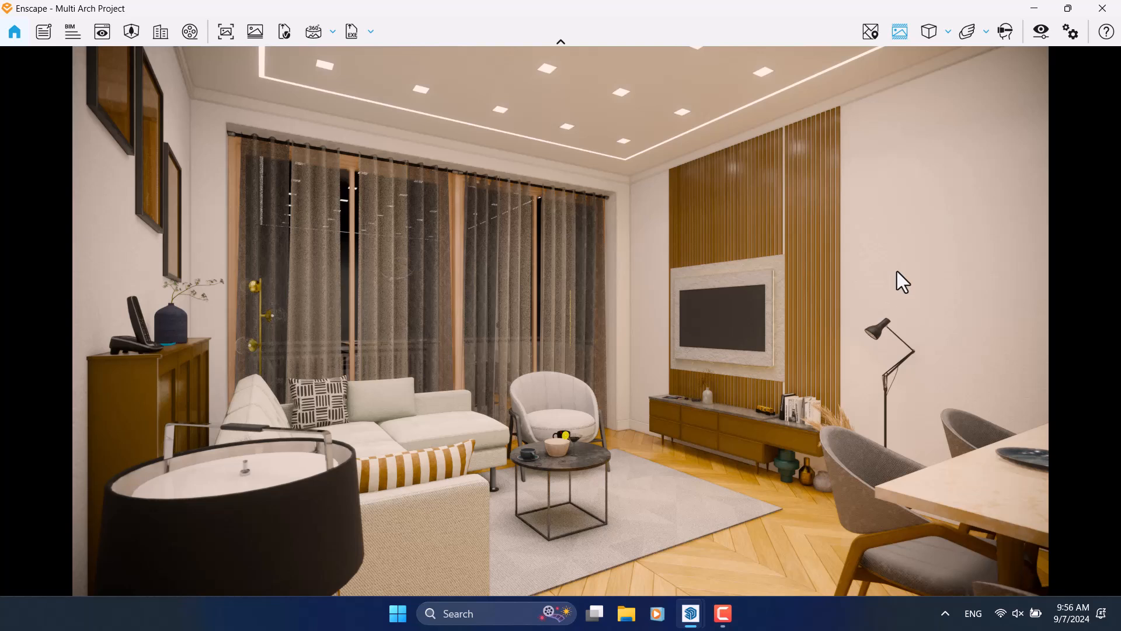
Set the style mode to White and save a PNG render of view 2 in the Pictures folder.
click(1040, 38)
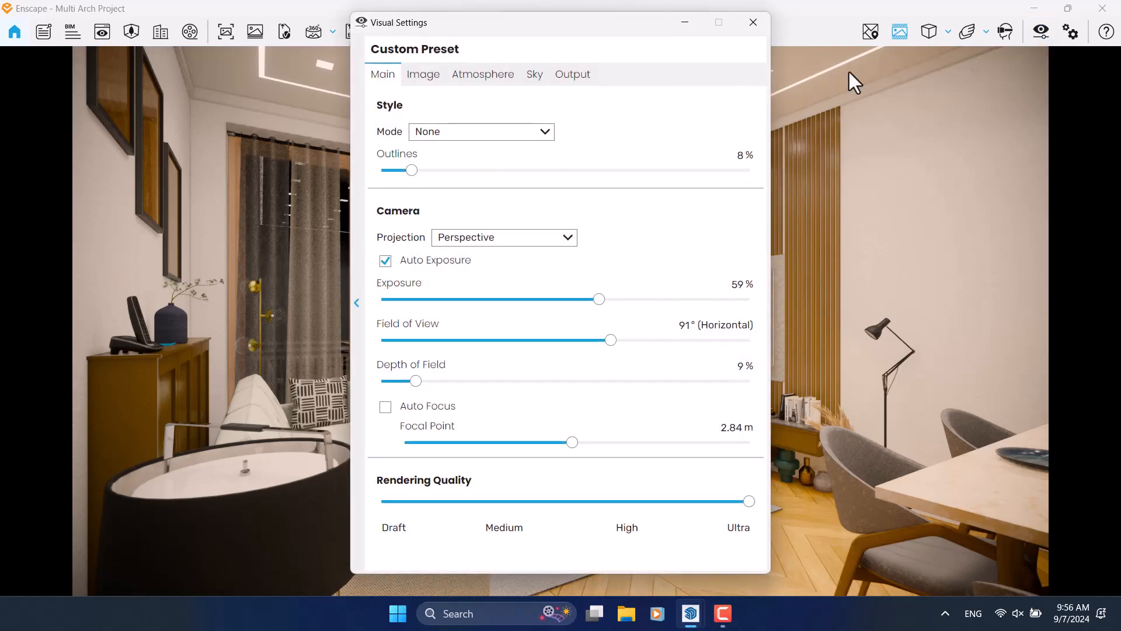
click(475, 132)
click(452, 161)
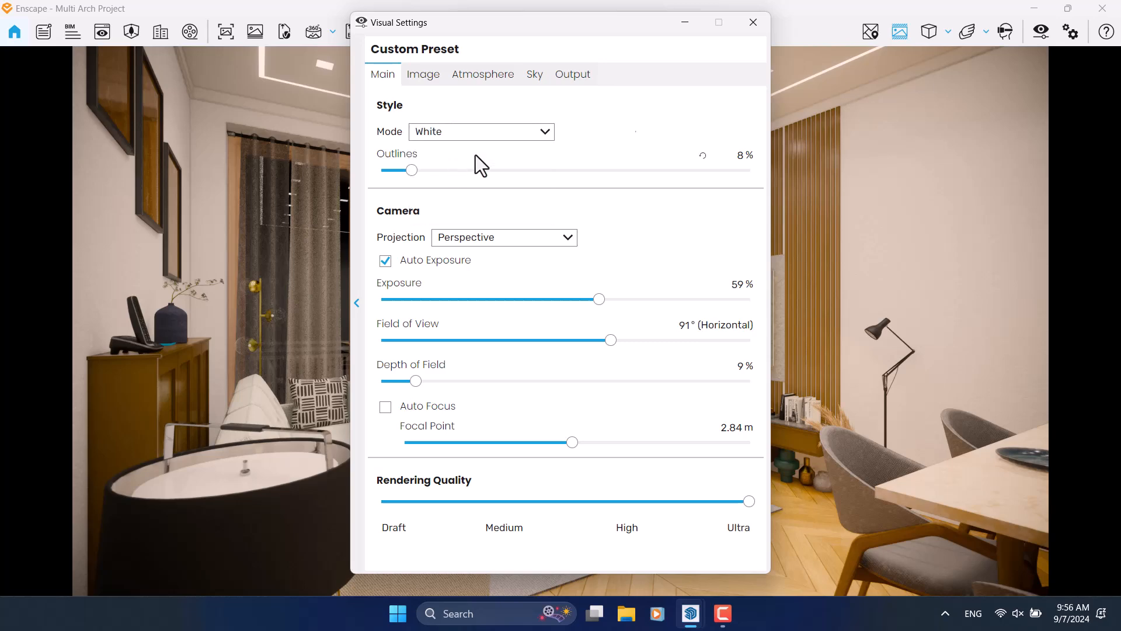
click(751, 23)
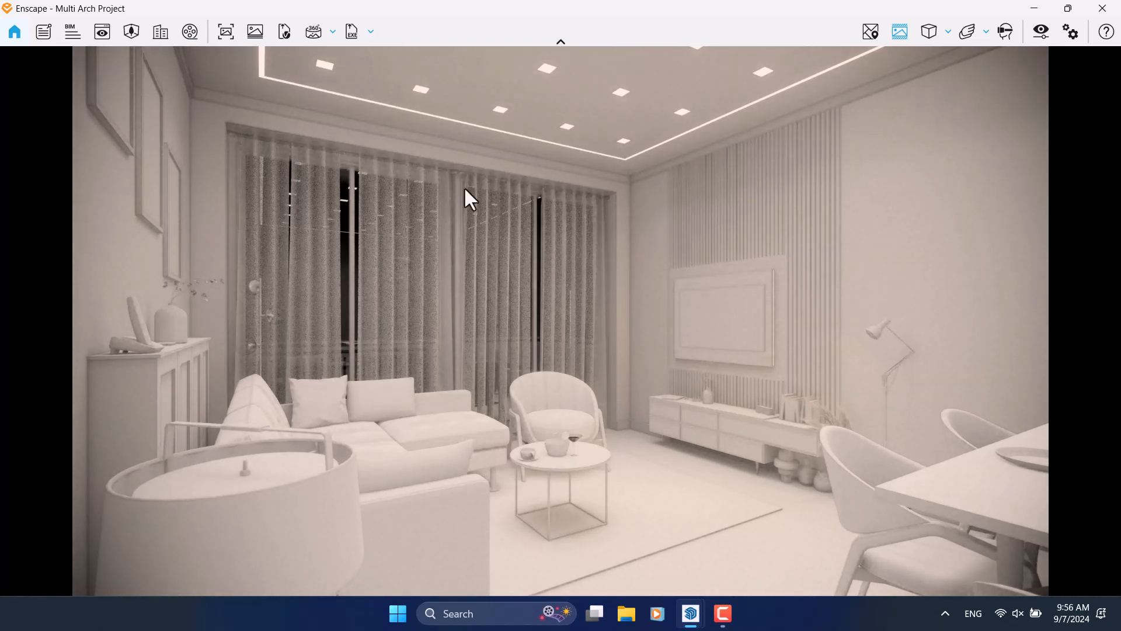
click(236, 45)
click(431, 344)
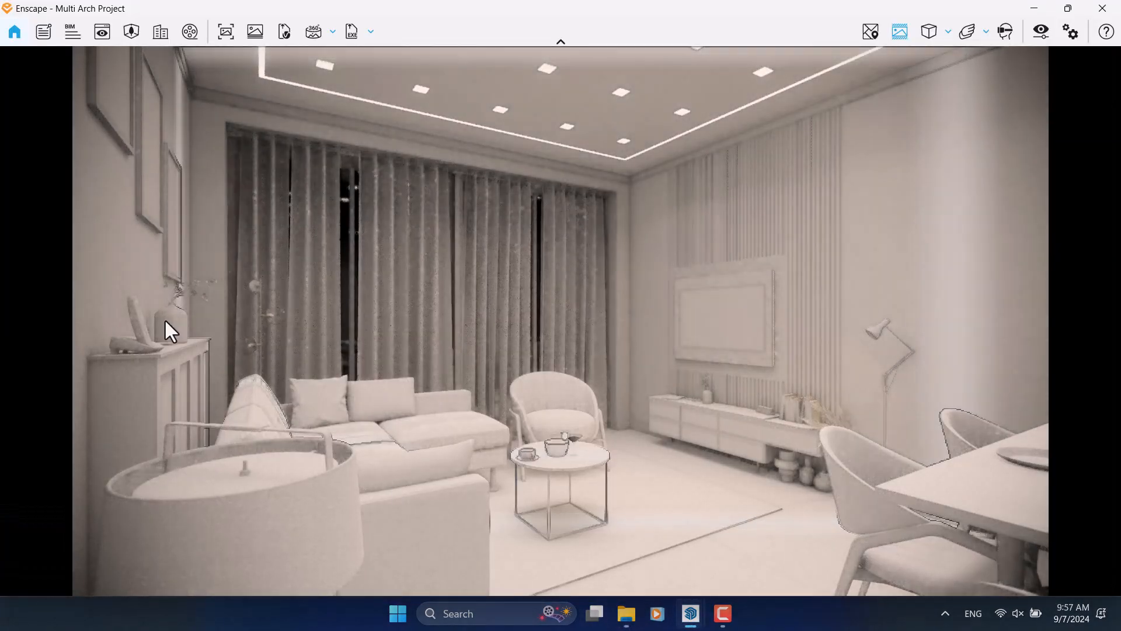
mouse_move(627, 614)
click(611, 556)
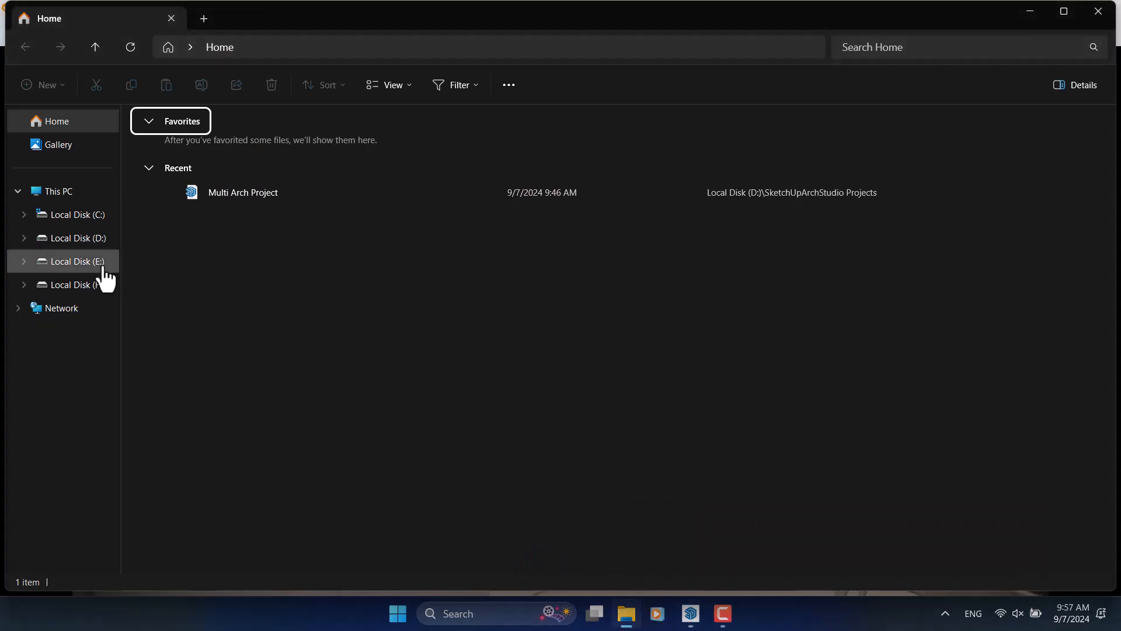
click(189, 48)
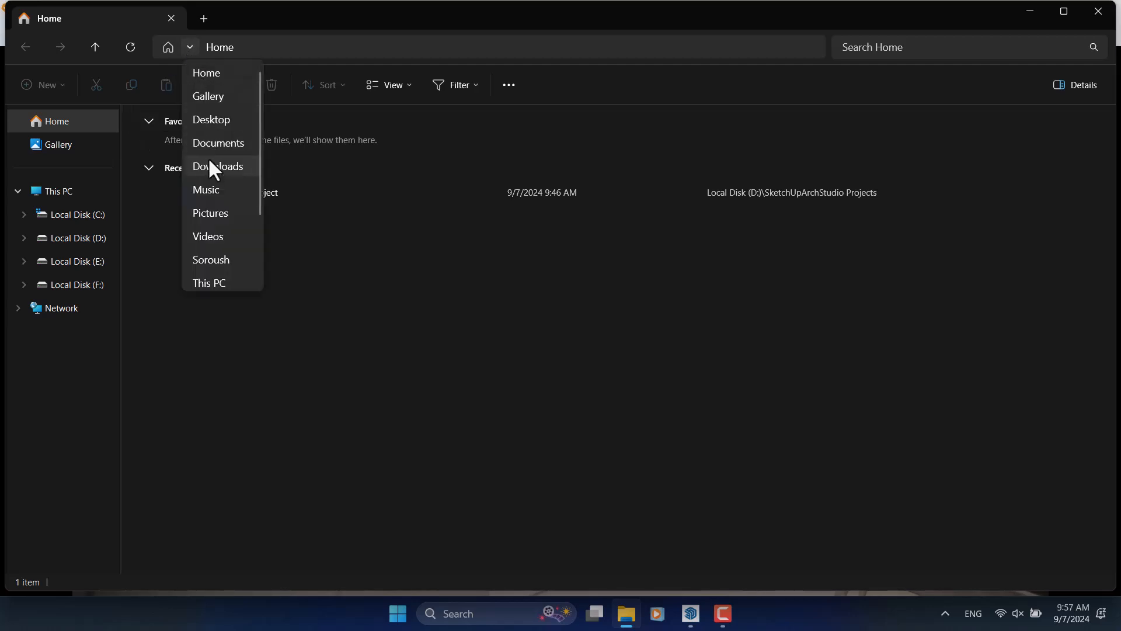
click(215, 212)
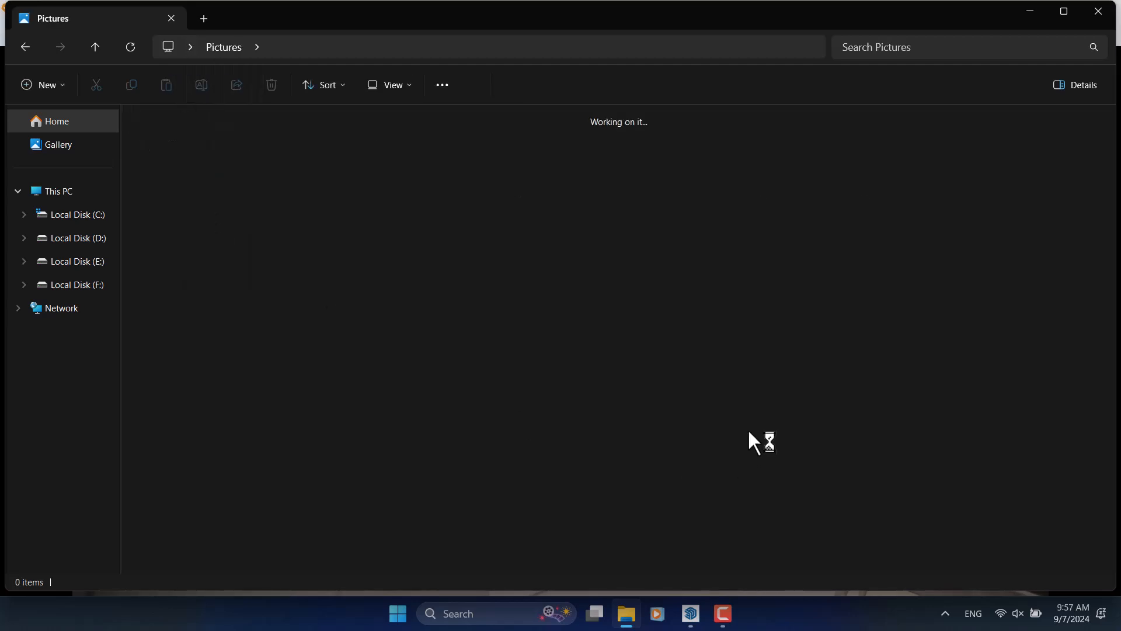
scroll(748, 430, down, 3)
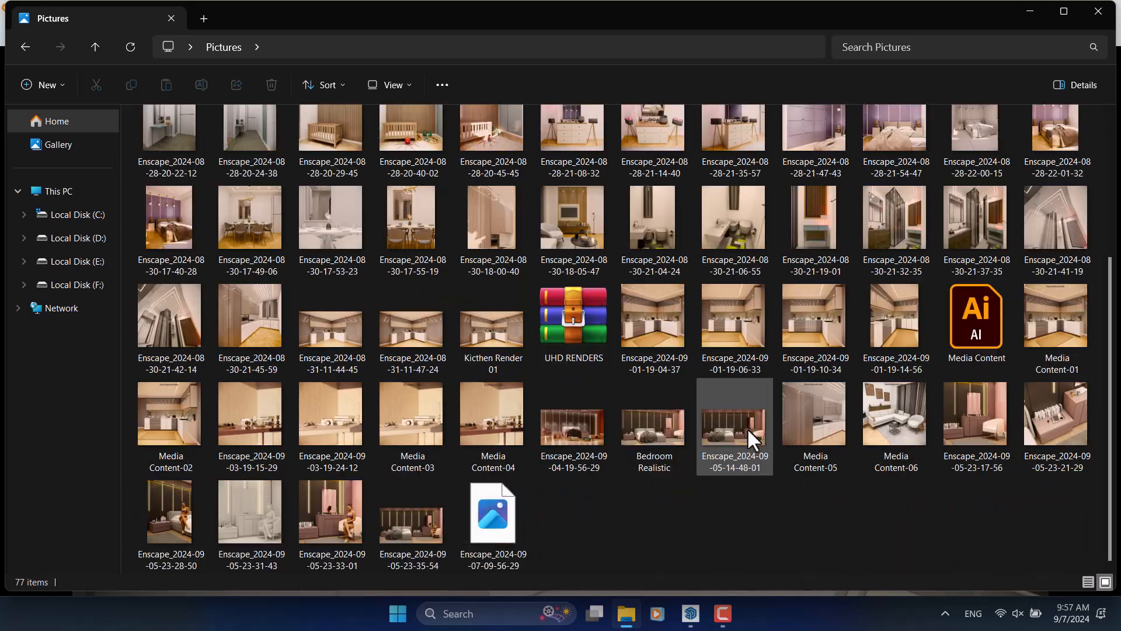
double_click(468, 531)
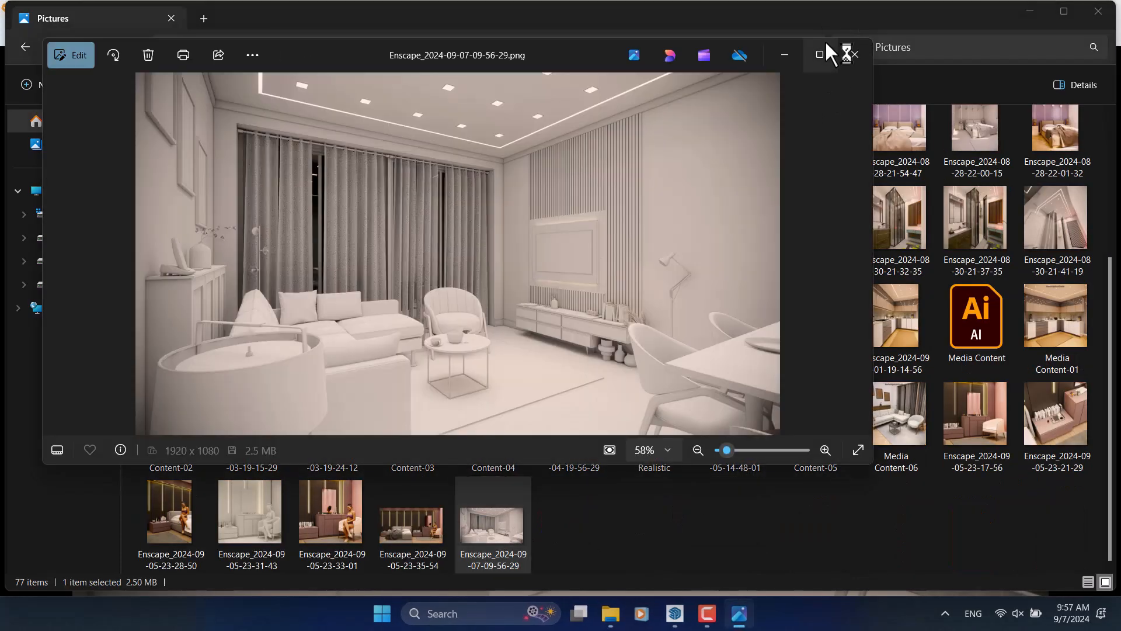
click(822, 54)
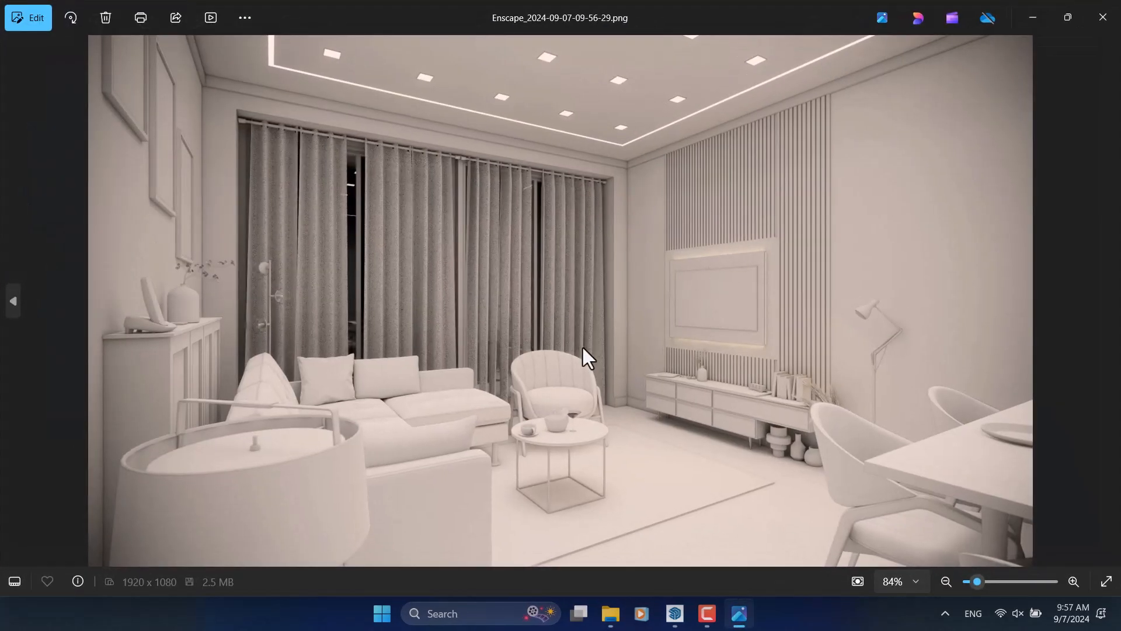
Examine the armchair and TV wall details in the white render, then close the image viewer.
scroll(587, 359, up, 5)
drag(550, 342, 318, 286)
scroll(736, 236, up, 6)
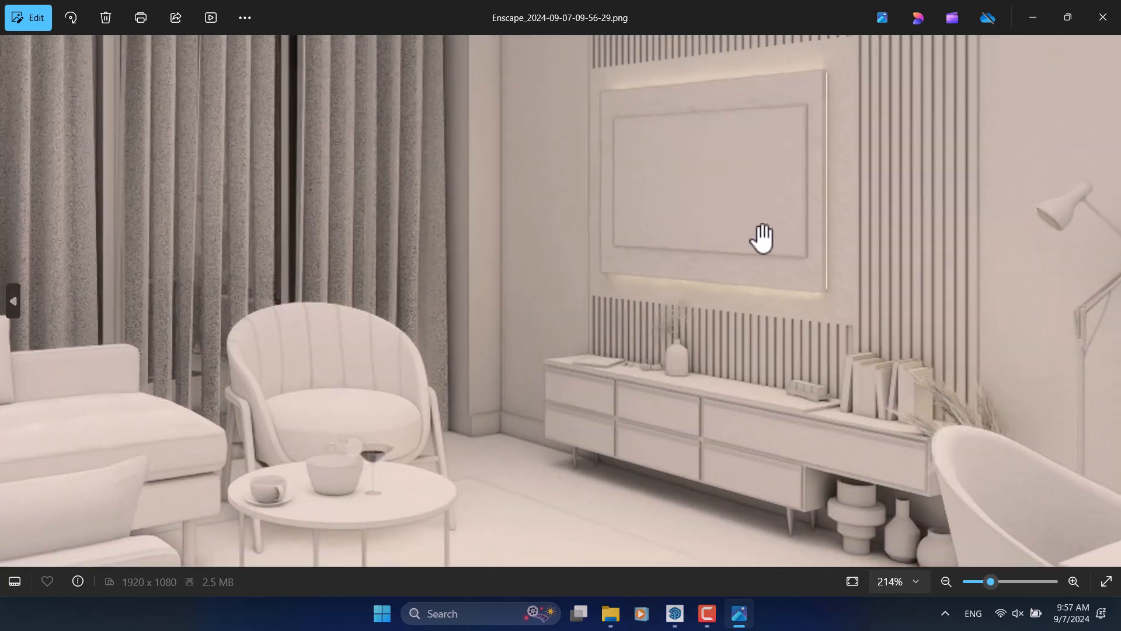
scroll(713, 348, down, 8)
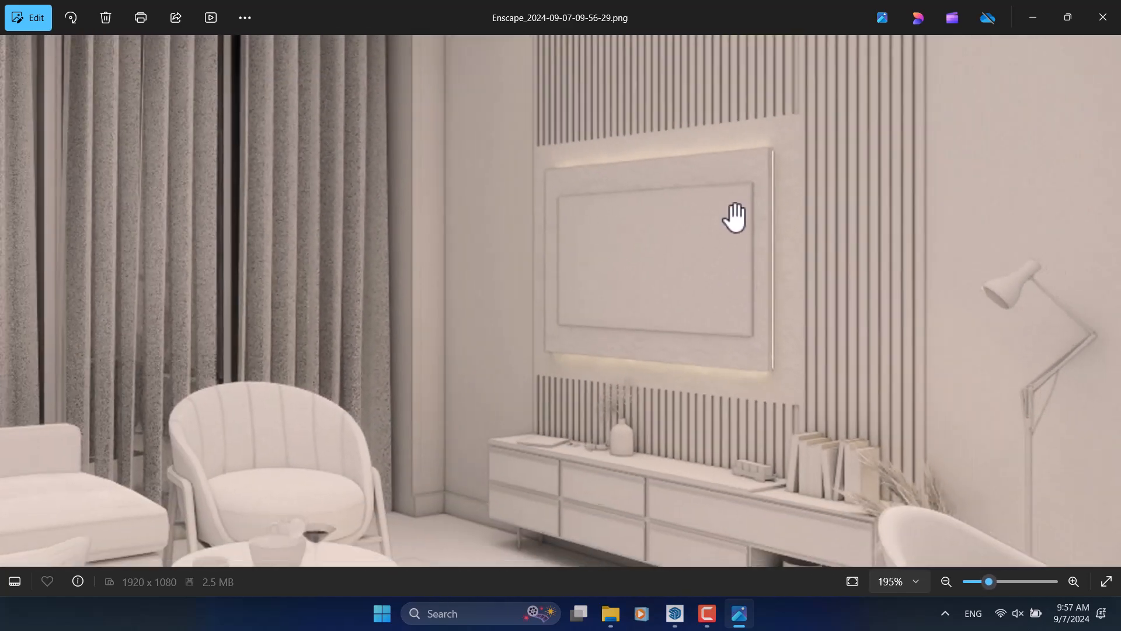
scroll(735, 217, down, 2)
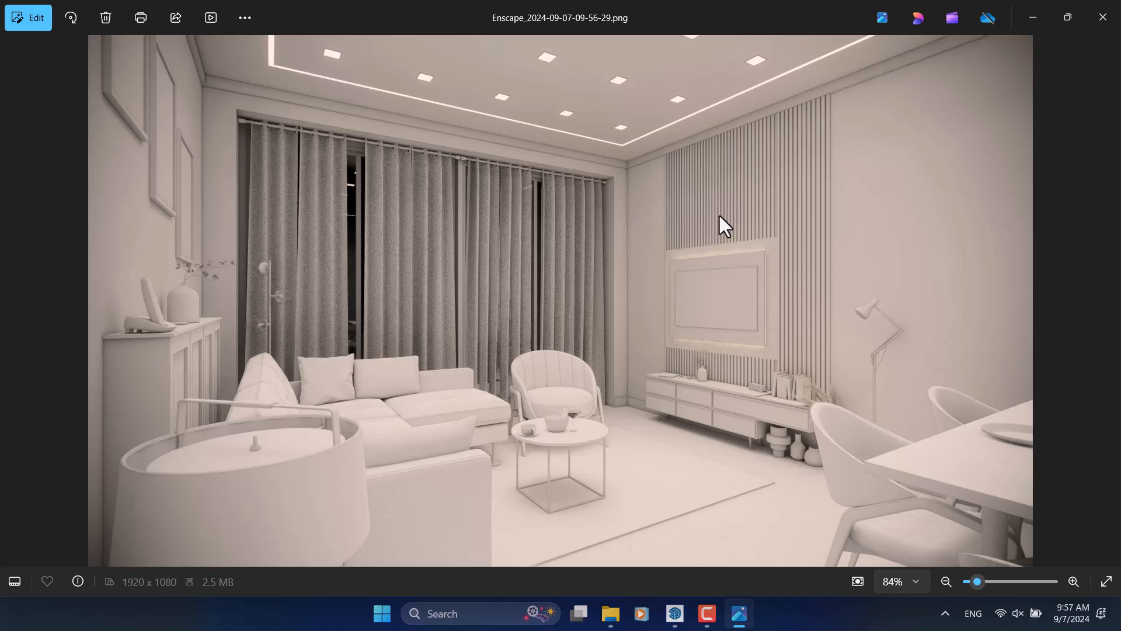
key(alt+F4)
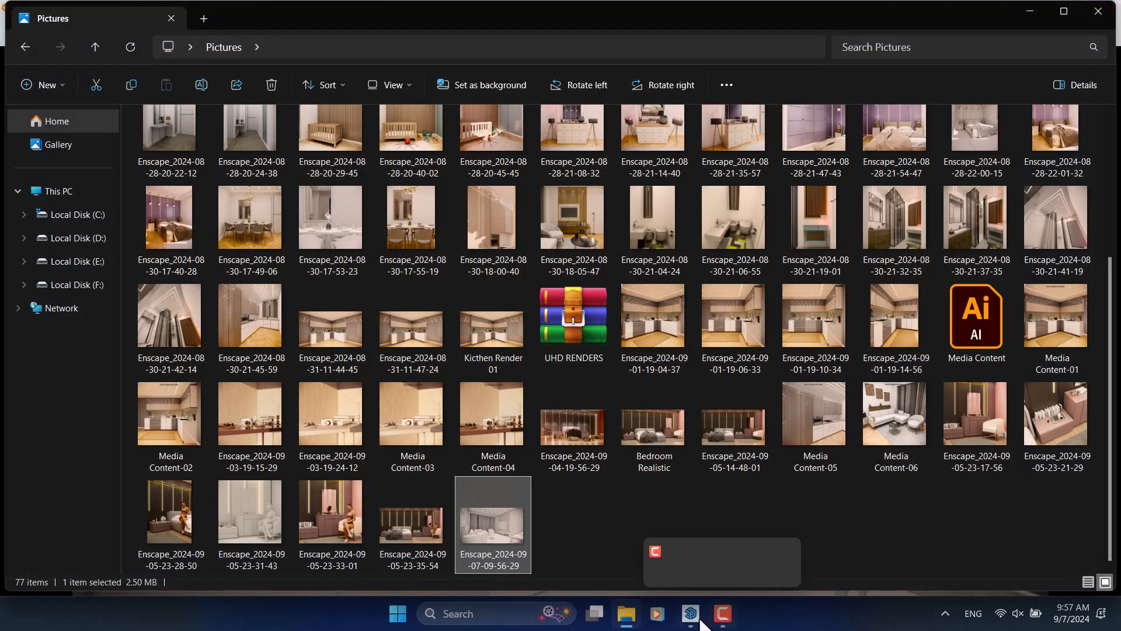
Switch back to the Enscape window and reload saved view 2.
mouse_move(695, 617)
click(780, 516)
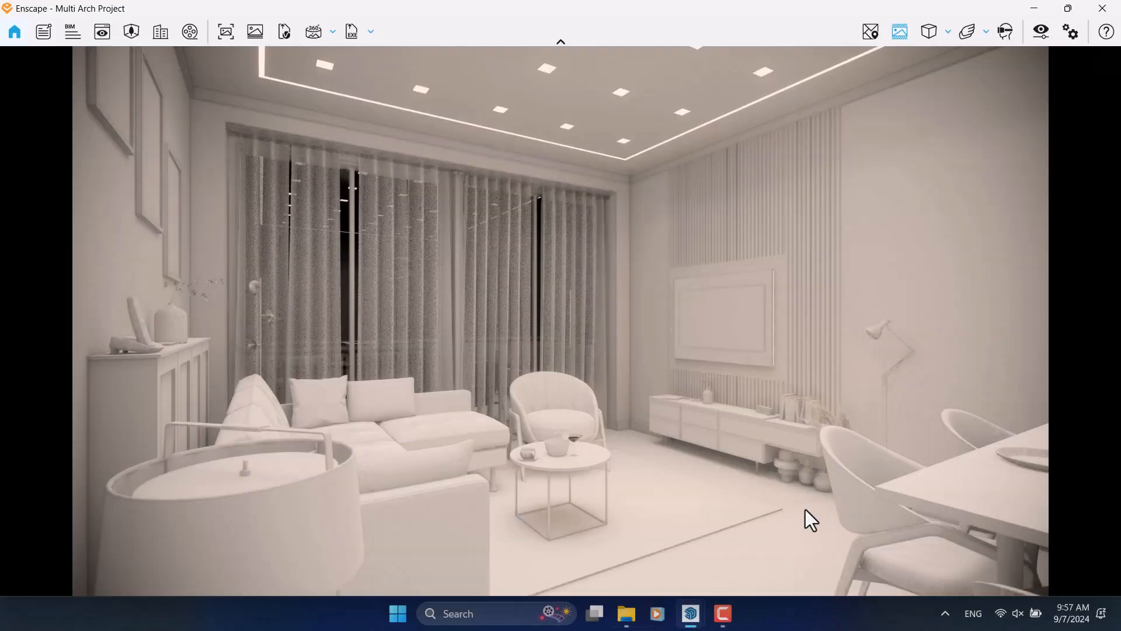
key(v)
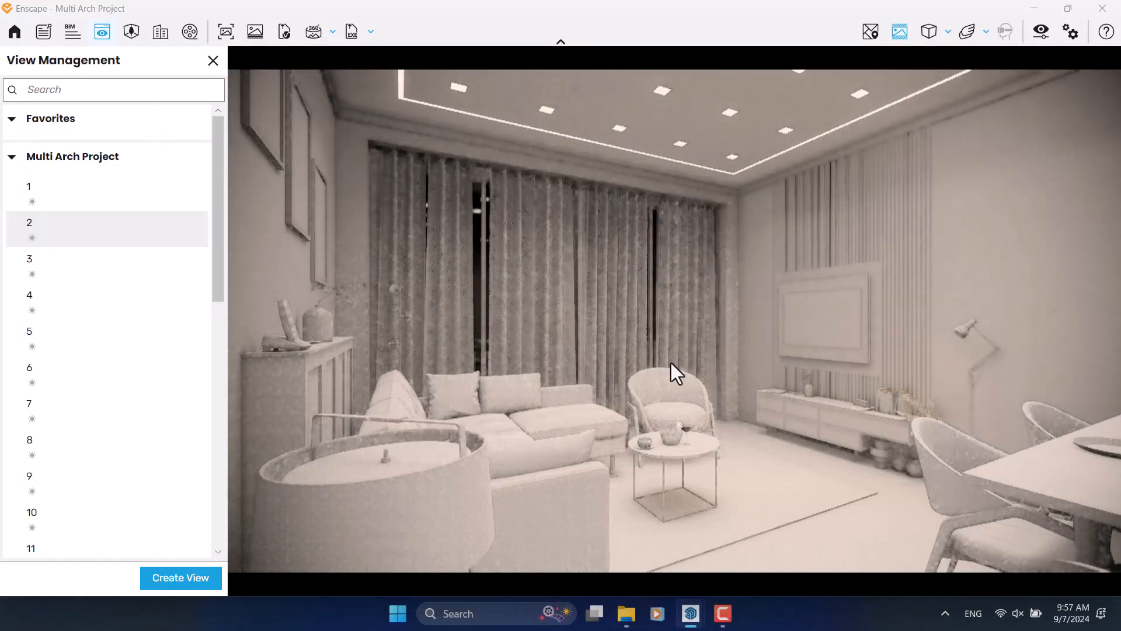
click(82, 223)
Restore the full-color style by setting the style mode to None, then close the visual settings.
click(1040, 32)
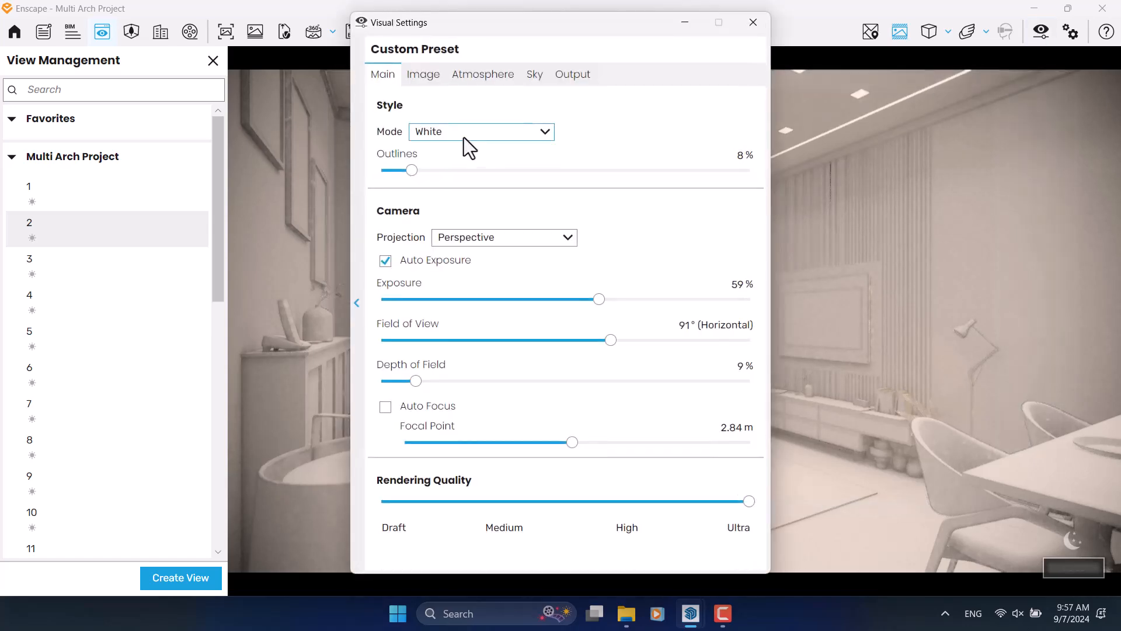
click(462, 135)
click(429, 150)
click(754, 23)
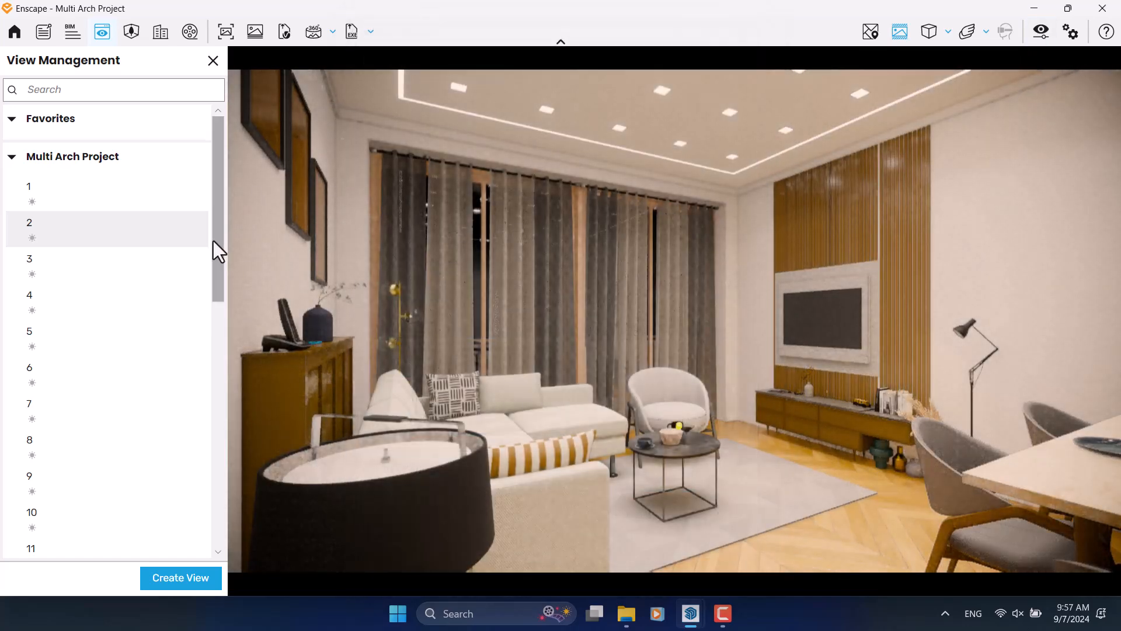
Switch to saved view 3 and set the camera exposure to 54% in the visual settings.
click(75, 265)
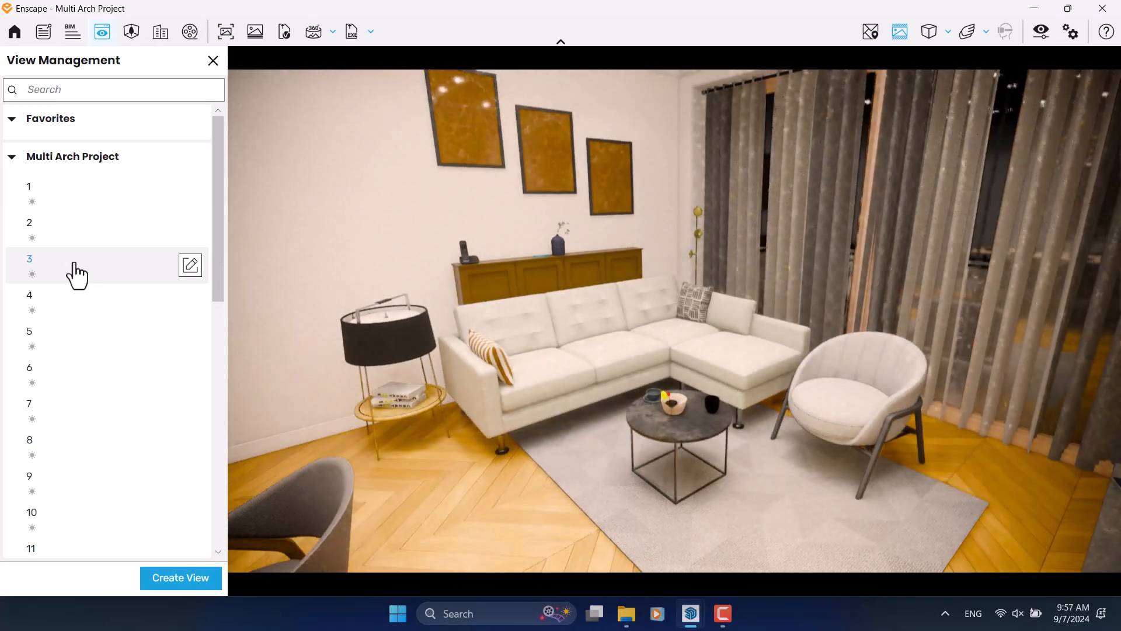
click(213, 60)
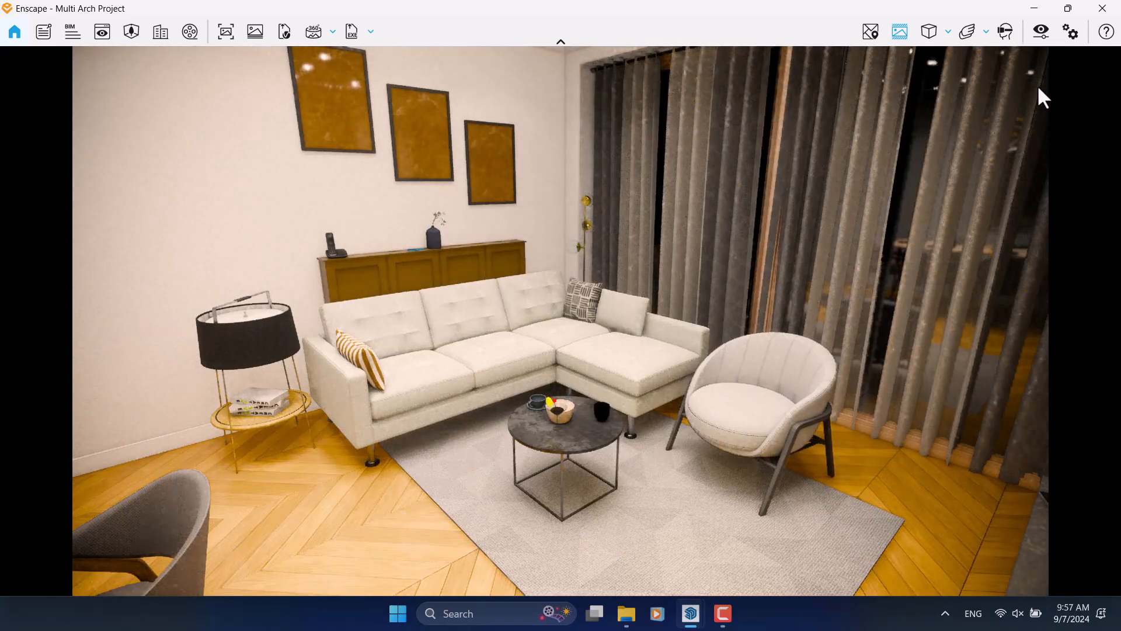
click(1041, 31)
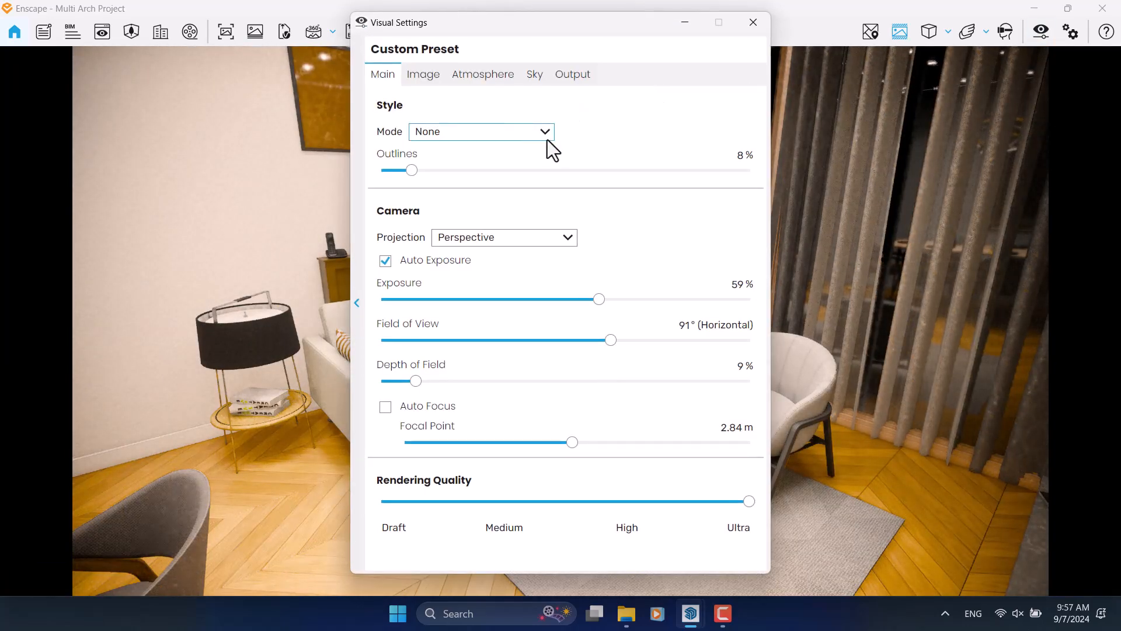
click(733, 283)
text(54)
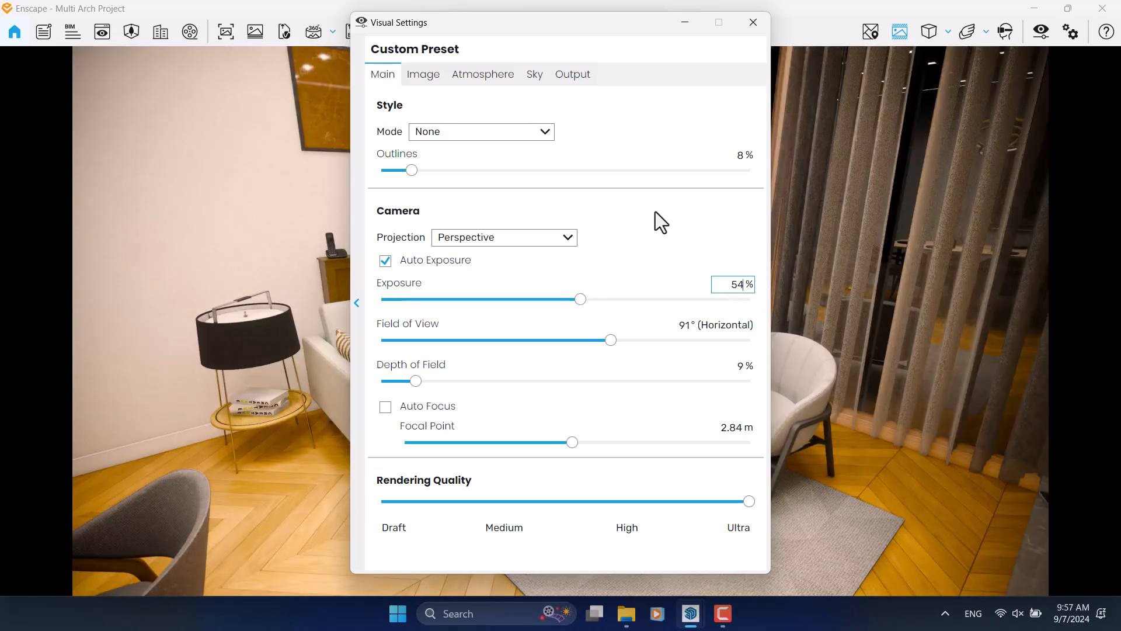
Set the artificial light brightness in the atmosphere settings to 109%.
click(463, 74)
click(715, 378)
drag(749, 380, 809, 386)
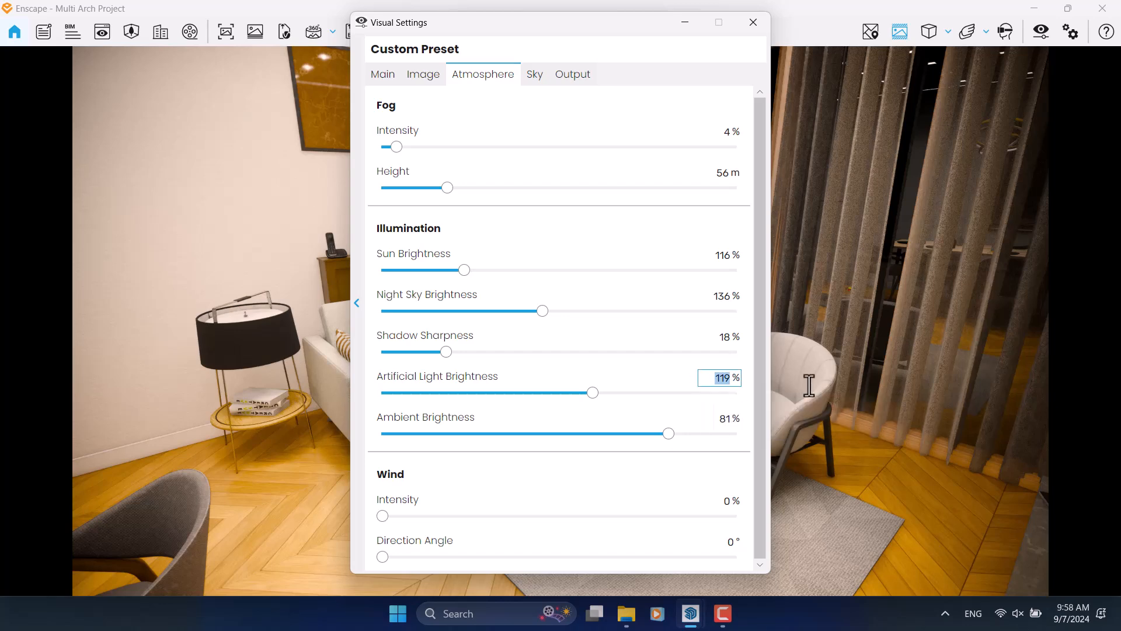
text(109)
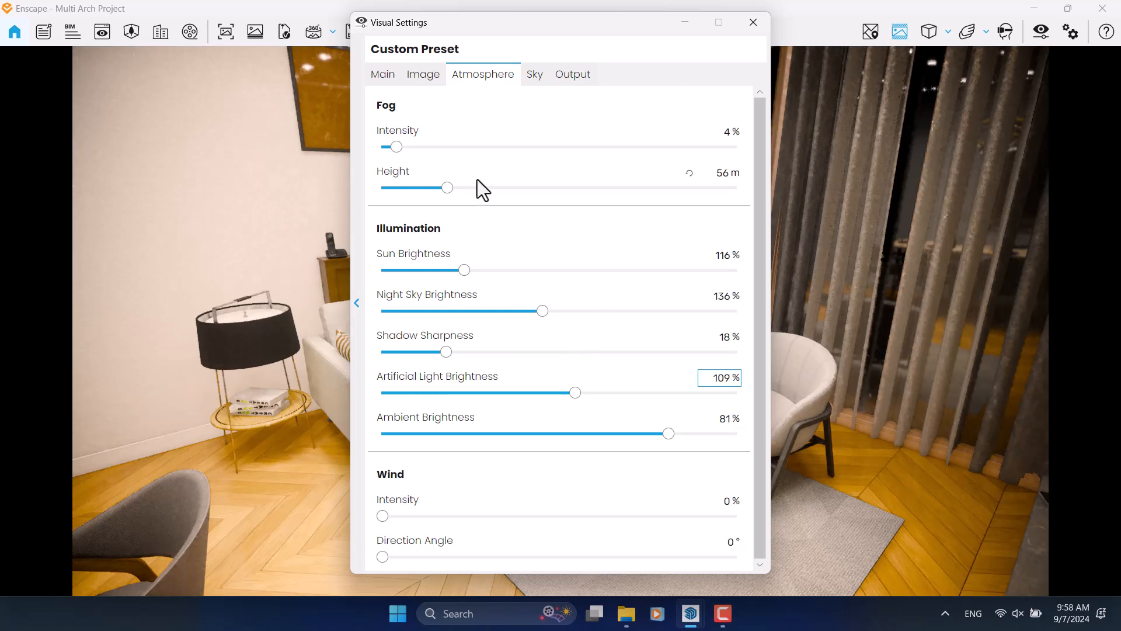
Set the saturation in the image corrections to 129%.
click(419, 76)
click(719, 240)
drag(720, 239, 771, 240)
text(129)
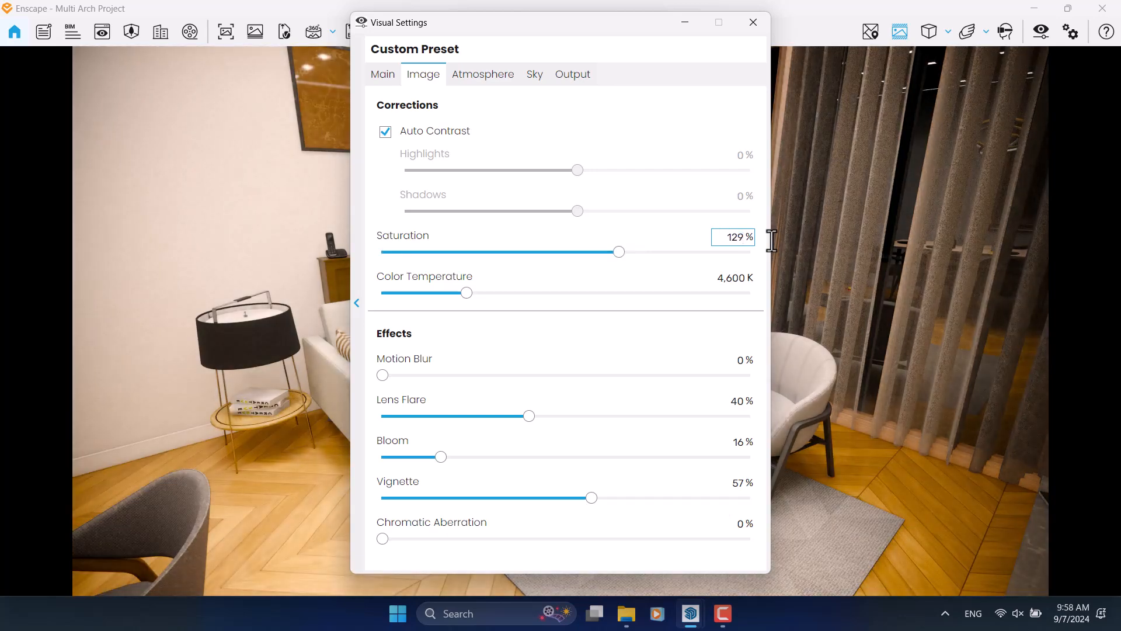
Set the color temperature in the image corrections to 4,800 K.
click(718, 277)
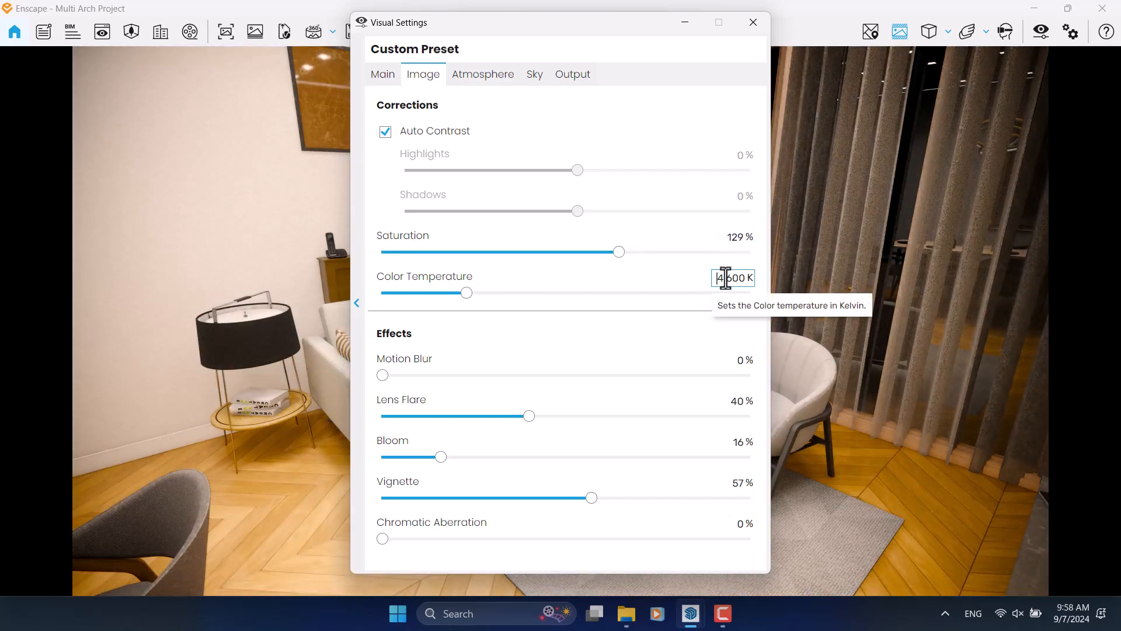
drag(719, 277, 819, 279)
text(4800)
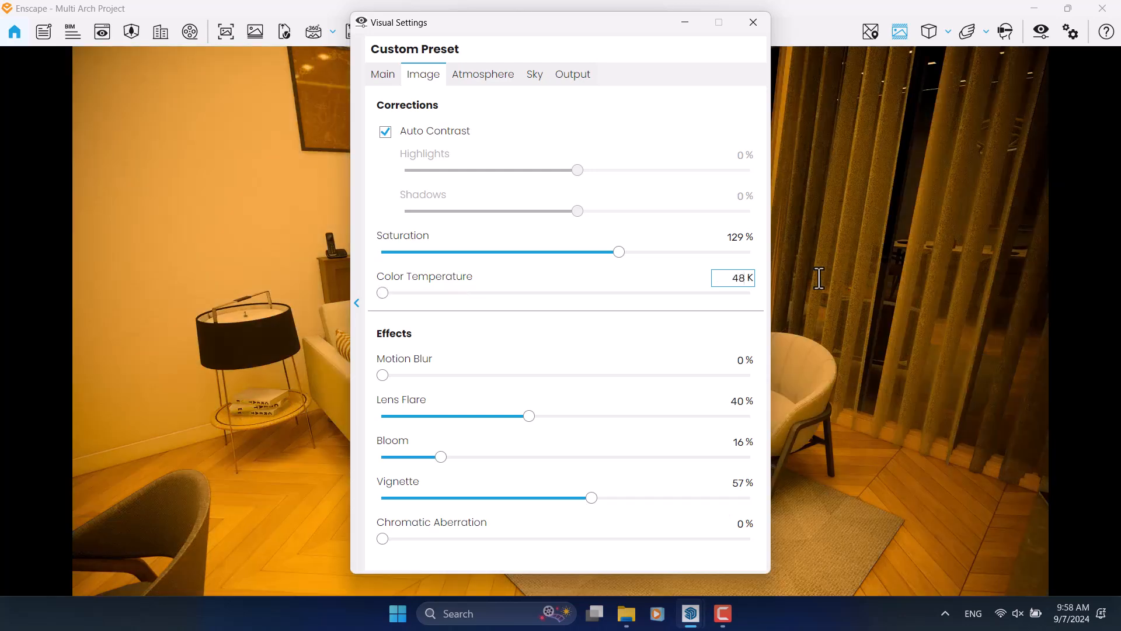
Apply the 4,800 K color temperature and set the camera's focal point to 2.6 m in the visual settings.
key(Return)
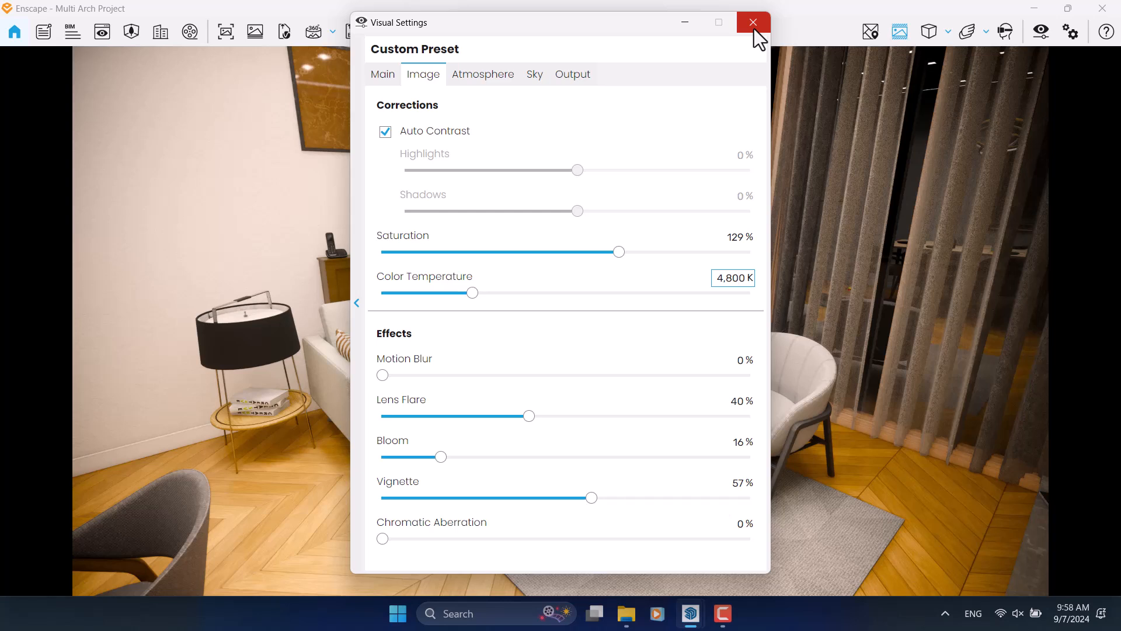
click(375, 72)
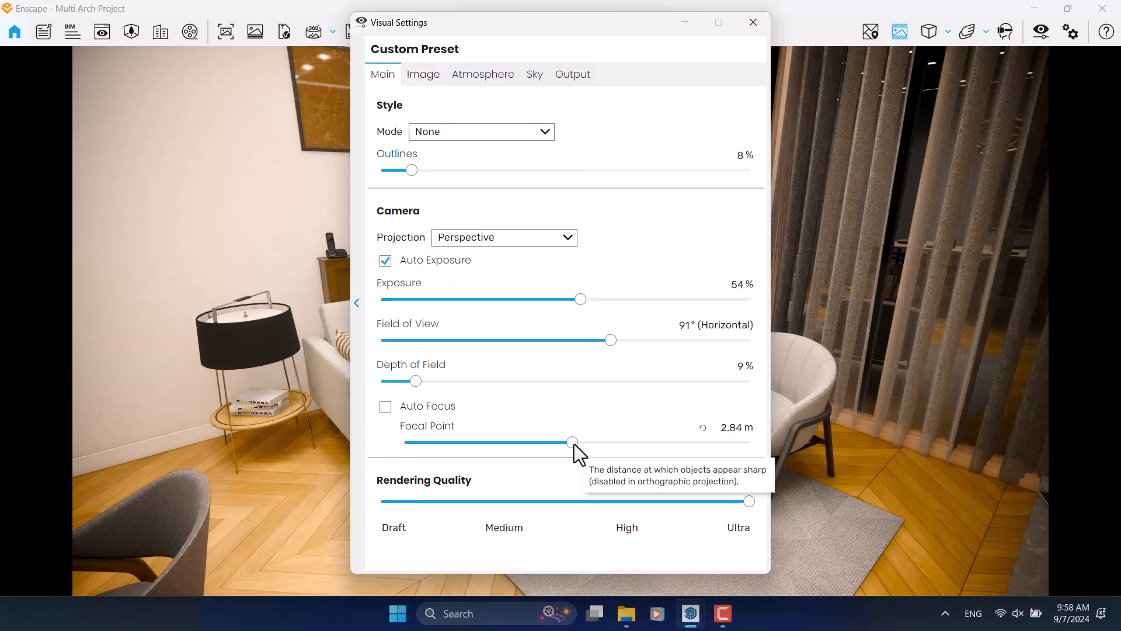
drag(572, 442, 566, 442)
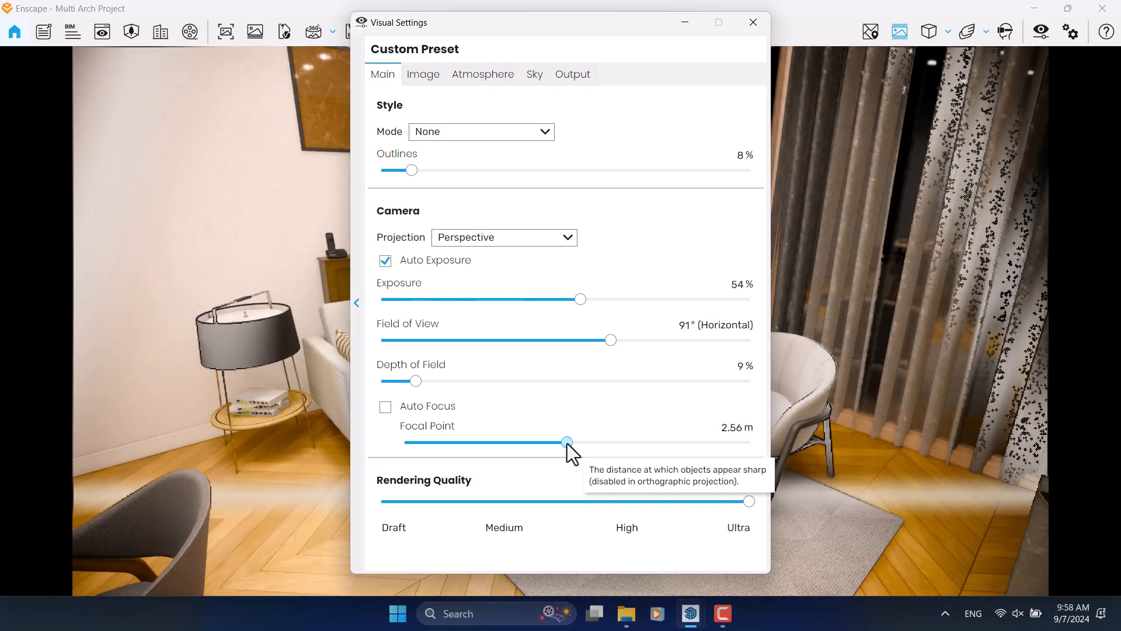
click(719, 430)
drag(716, 430, 746, 432)
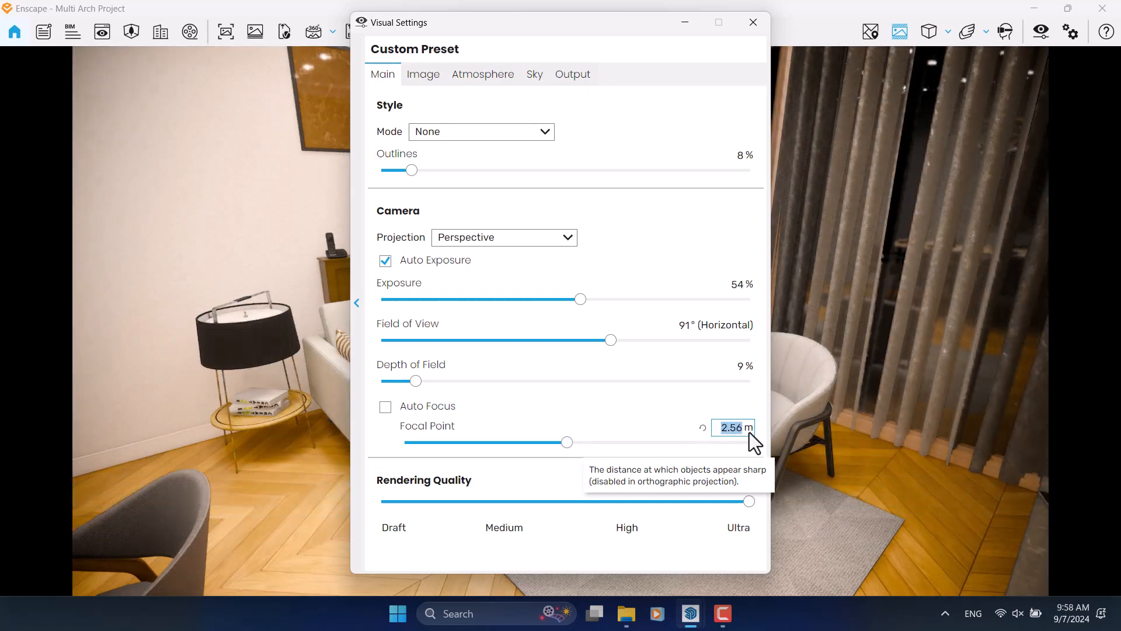
text(2.6)
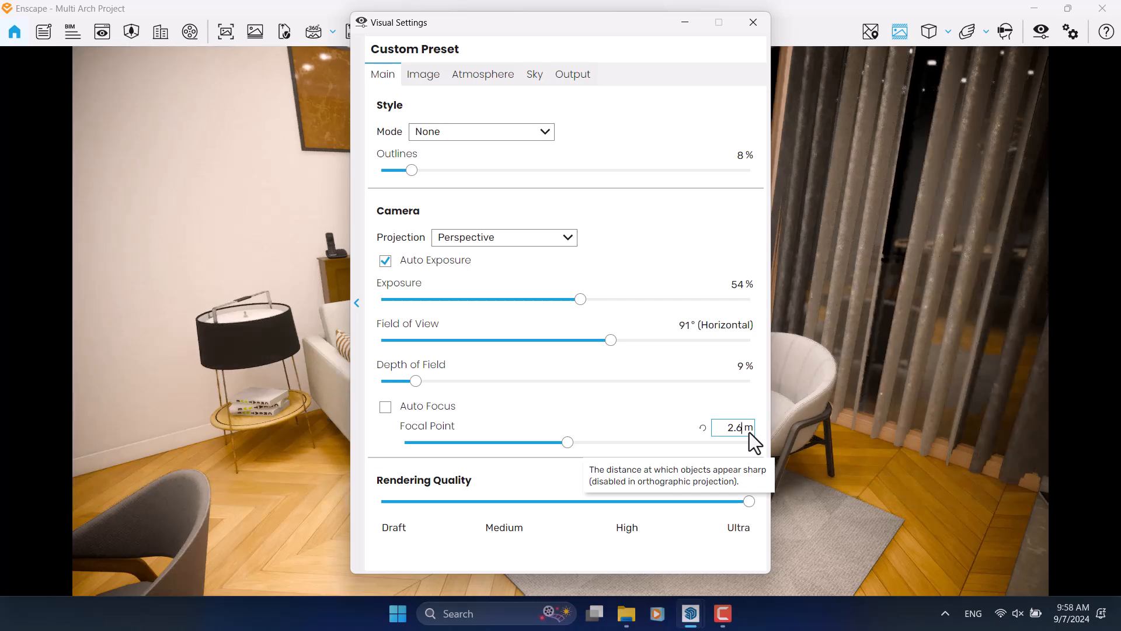
click(755, 26)
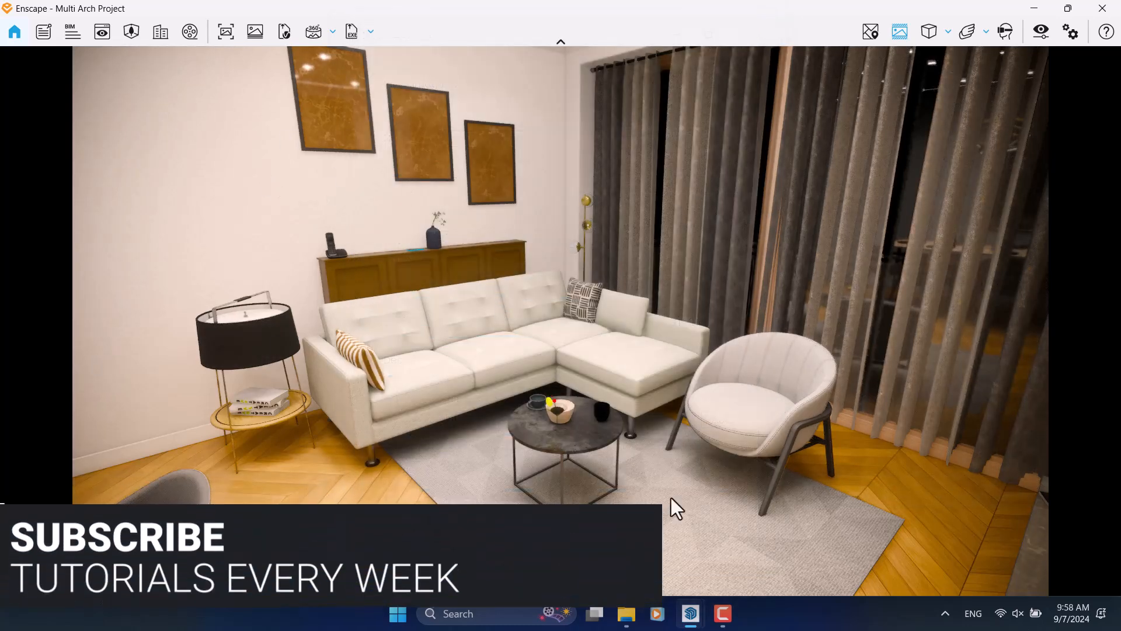
Render the living room's saved view 3 to an image and open the finished render in the image viewer.
click(218, 33)
click(447, 341)
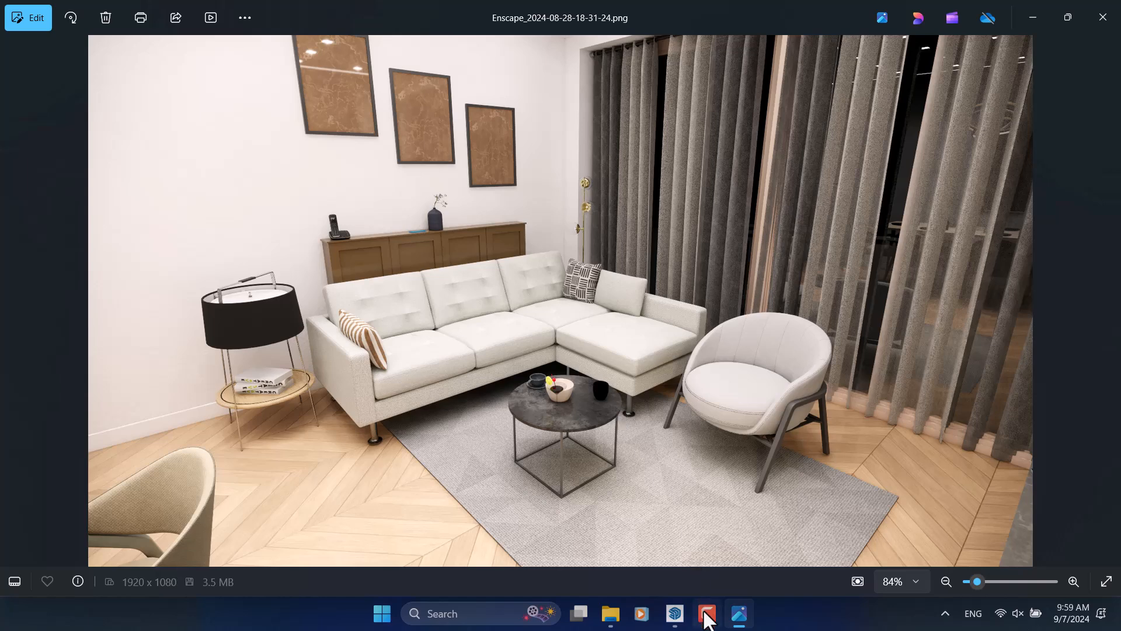
mouse_move(705, 613)
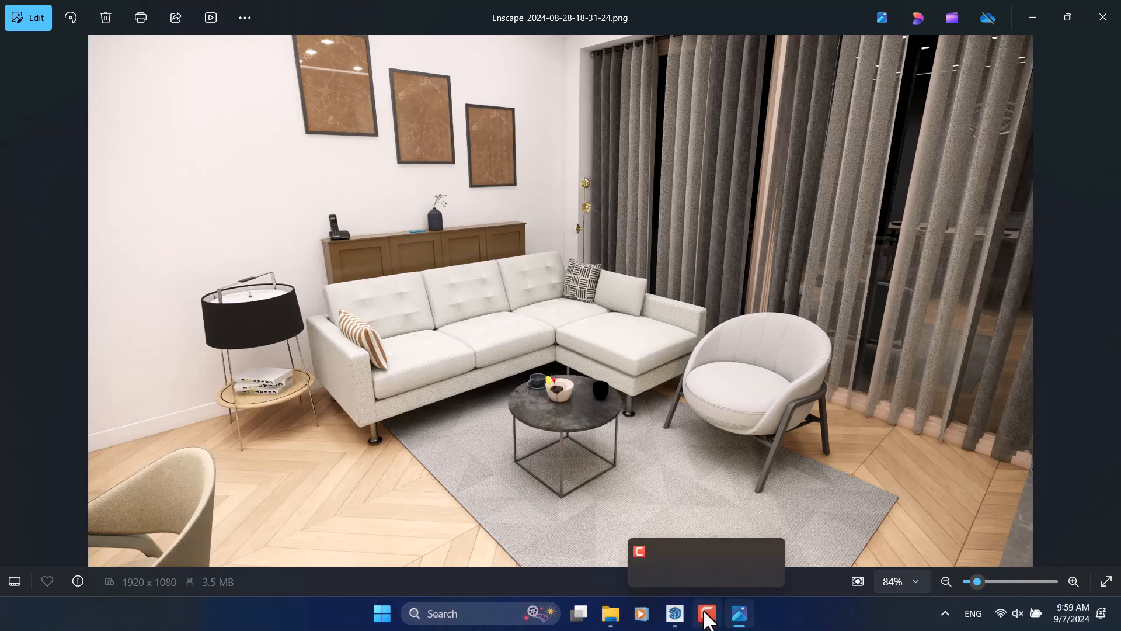
click(707, 615)
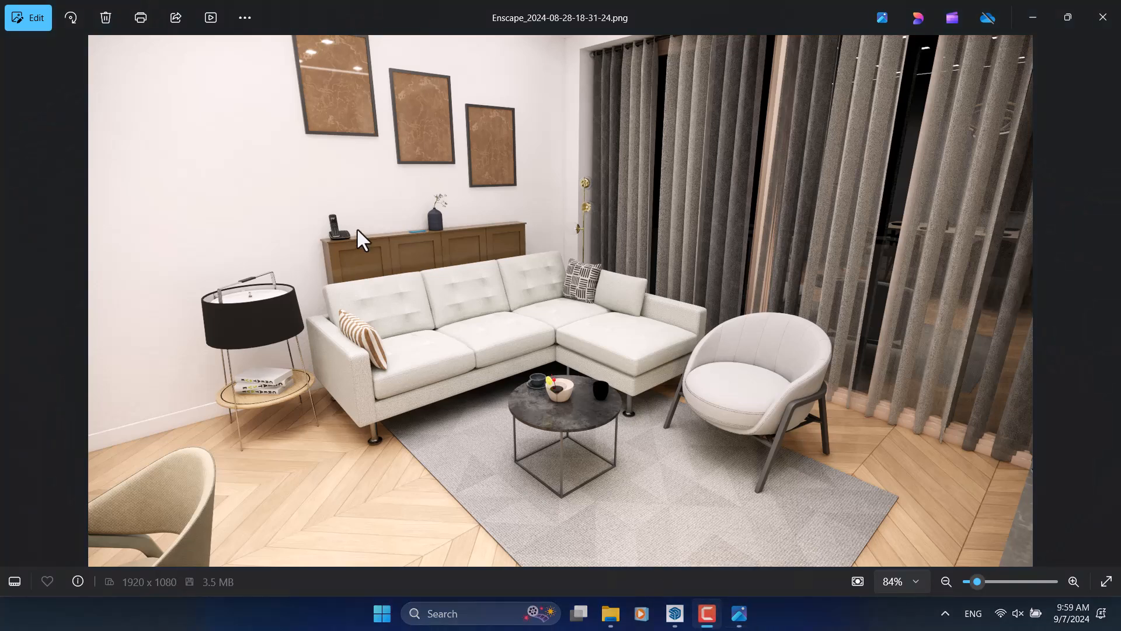